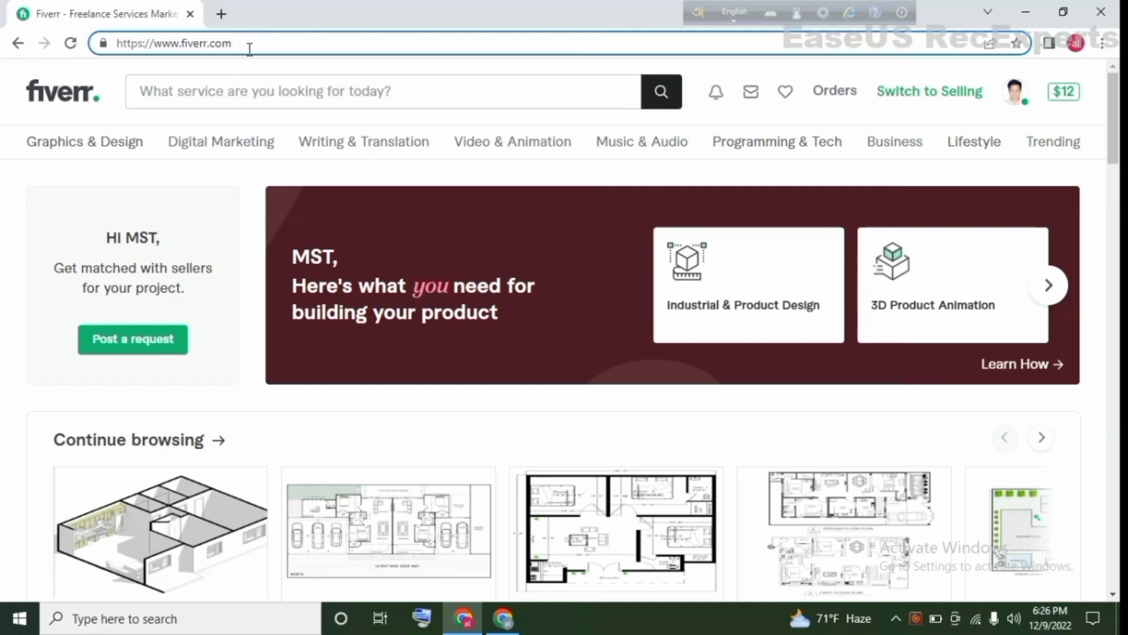
pyautogui.hotkey('ctrl', 'shift', 'Left')
pyautogui.hotkey('ctrl', 'shift', 'Left')
pyautogui.press('End')
pyautogui.hotkey('ctrl', 'shift', 'Left')
pyautogui.hotkey('ctrl', 'shift', 'Left')
pyautogui.press('End')
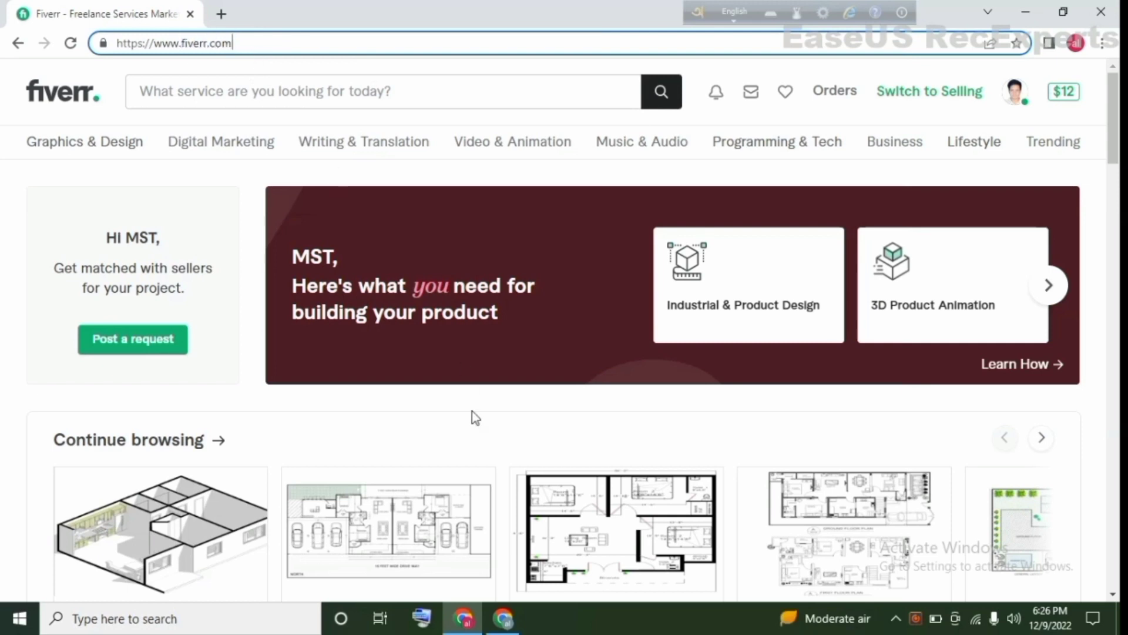
# Minimize the browser window and close the autocad gig.jpg preview to get to the desktop.
pyautogui.click(505, 620)
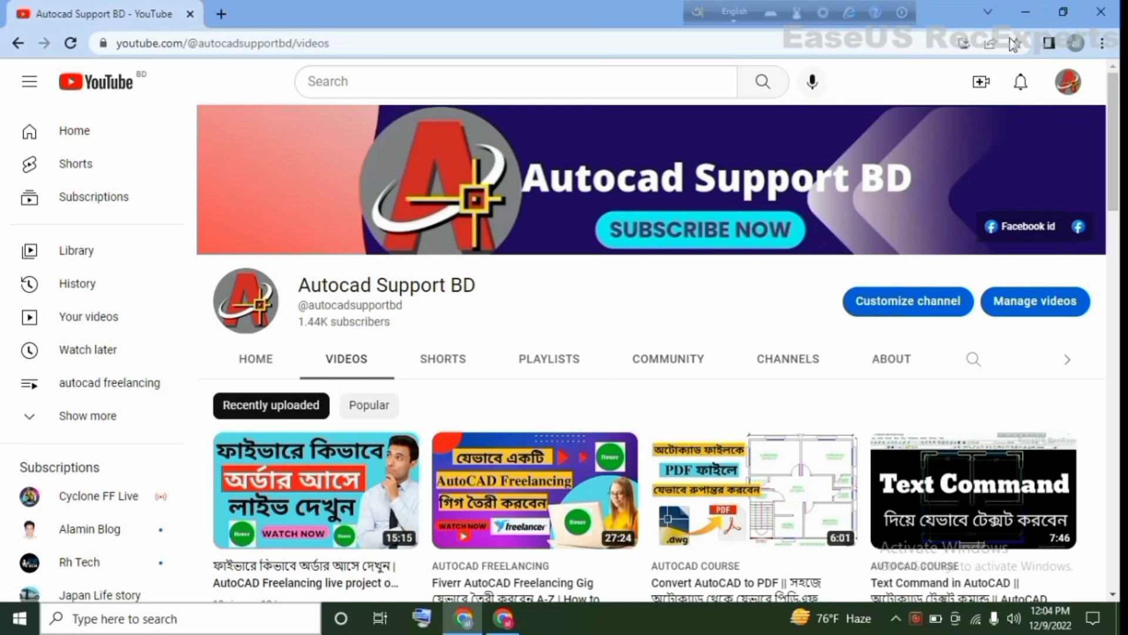
pyautogui.click(1026, 12)
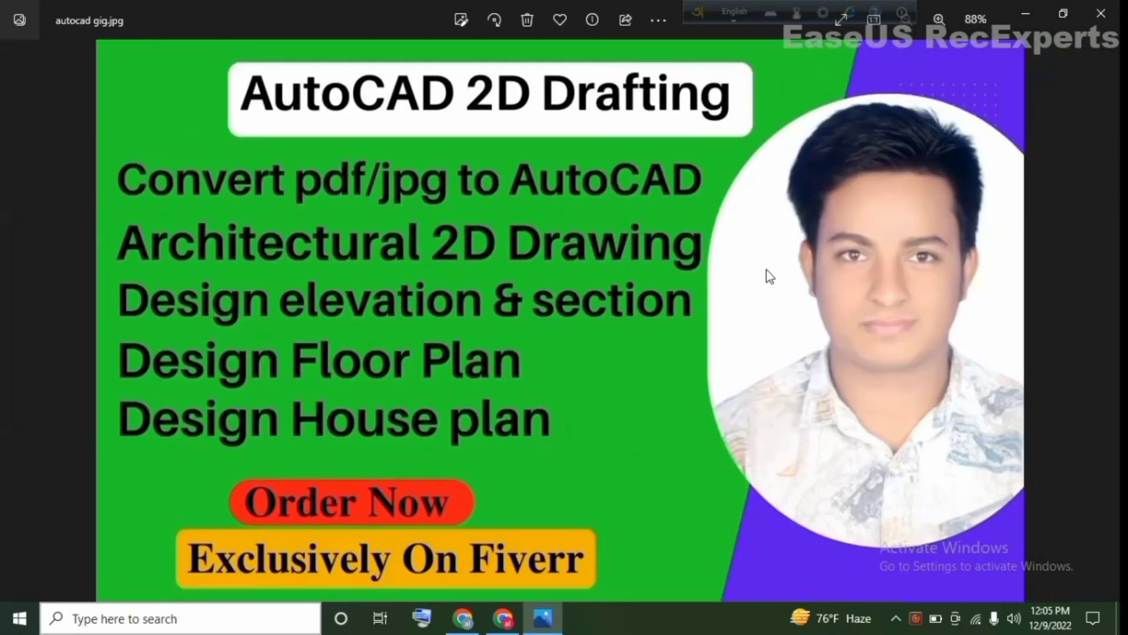
pyautogui.click(1091, 11)
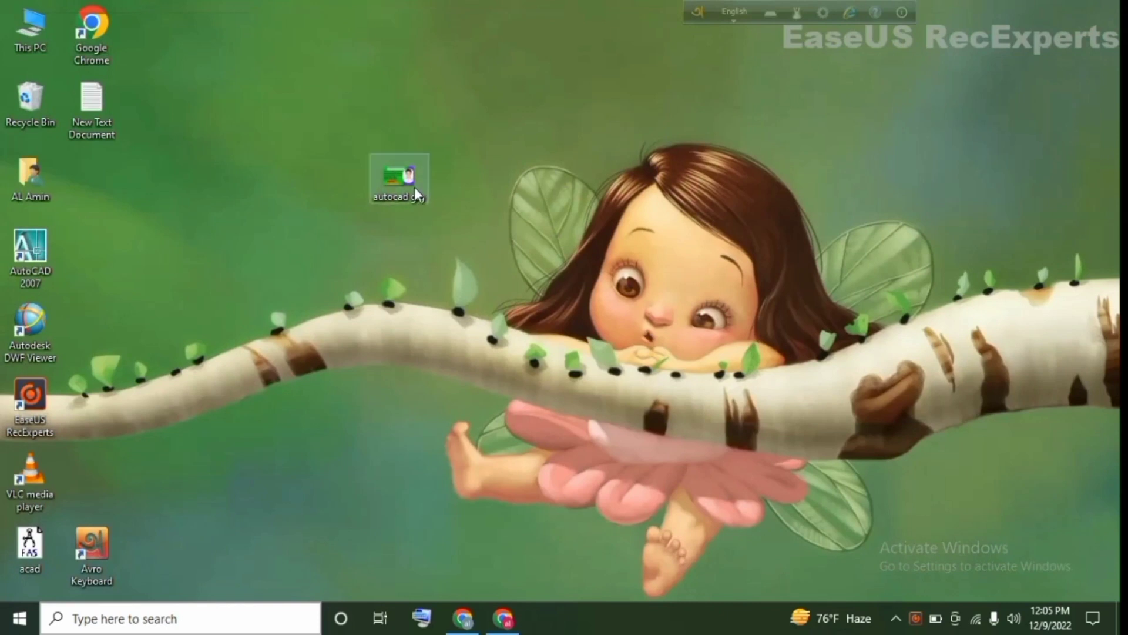
# Open the detail properties of the autocad gig image on the desktop.
pyautogui.rightClick(418, 194)
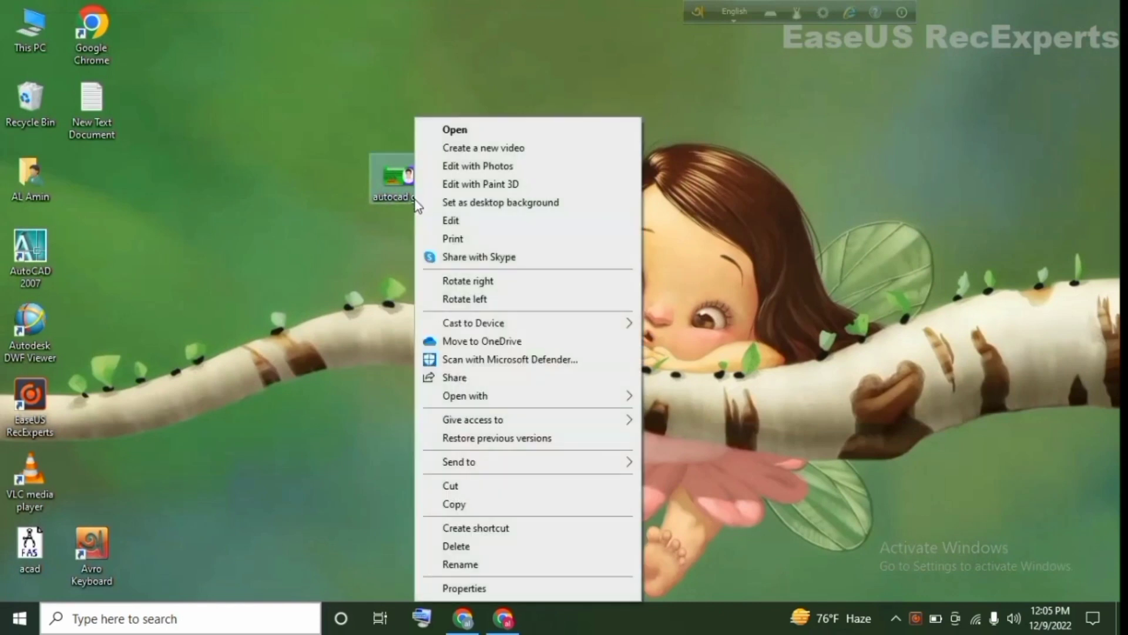
pyautogui.click(464, 588)
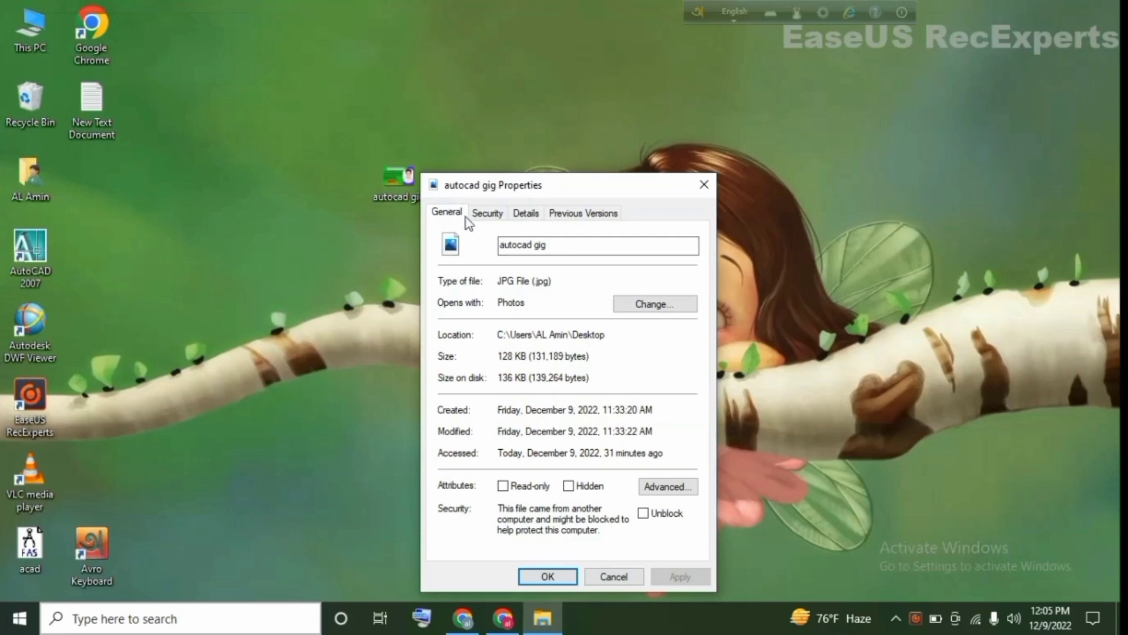
pyautogui.click(536, 216)
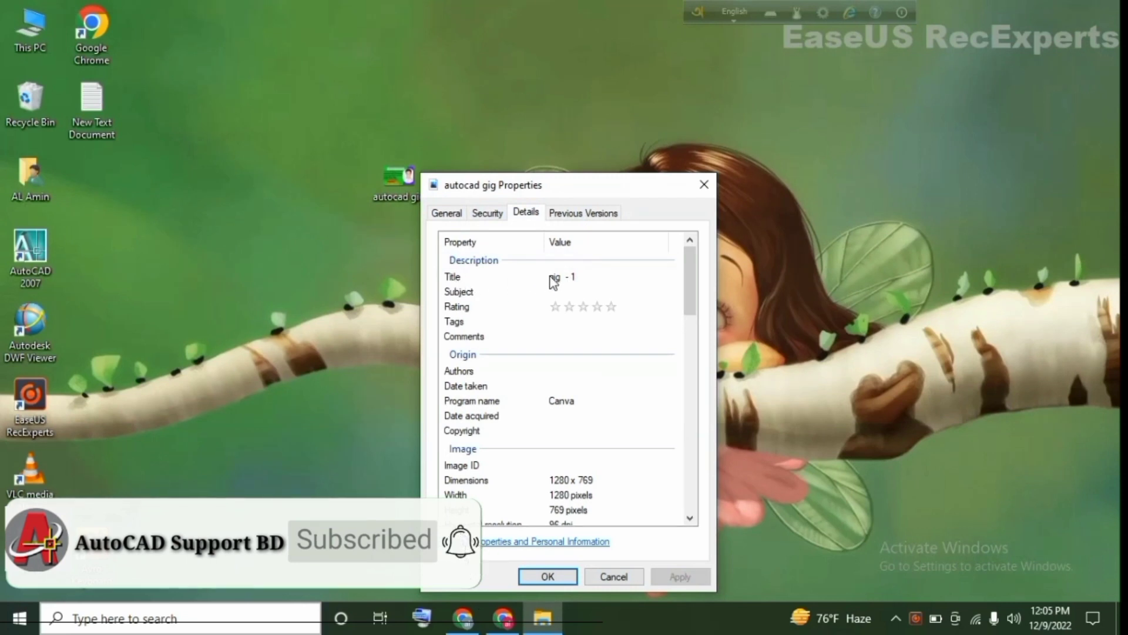
# Replace the image's title with "I will draw architectural house plan floor plan in autocad".
pyautogui.click(569, 280)
pyautogui.moveTo(576, 286)
pyautogui.mouseDown()
pyautogui.moveTo(549, 286)
pyautogui.moveTo(593, 287)
pyautogui.moveTo(556, 289)
pyautogui.mouseUp()
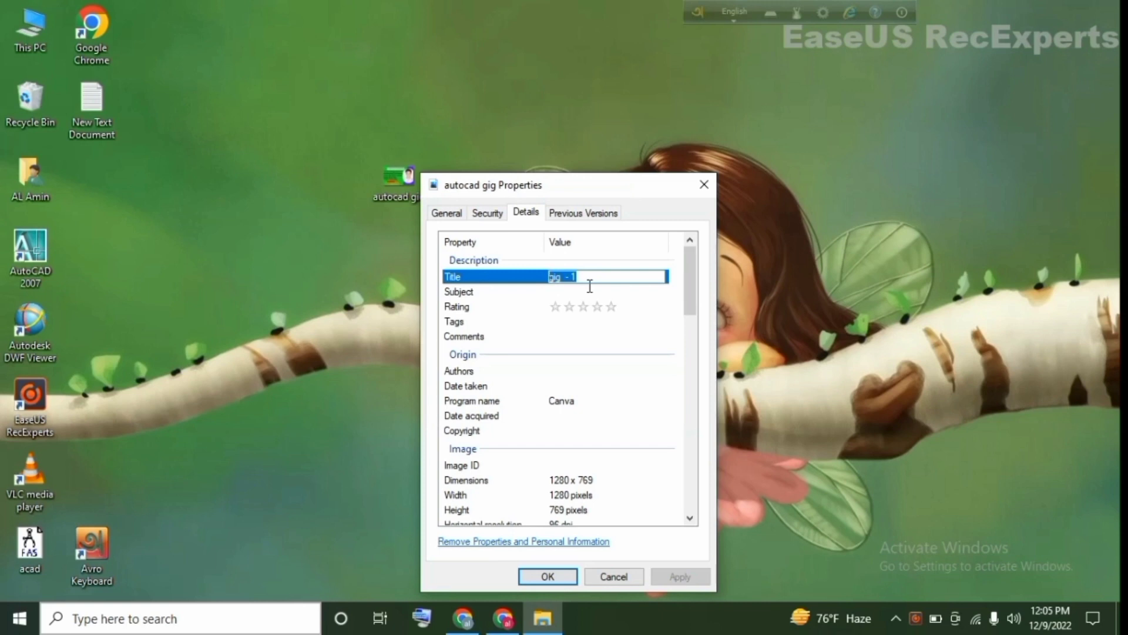
pyautogui.press('BackSpace')
pyautogui.write('I w')
pyautogui.write('i')
pyautogui.write('ll d')
pyautogui.write('raw')
pyautogui.write('a')
pyautogui.write('r')
pyautogui.write('c')
pyautogui.write('hi')
pyautogui.write('t')
pyautogui.write('e')
pyautogui.write('ctu')
pyautogui.write('ra')
pyautogui.write('l')
pyautogui.write(' ho')
pyautogui.write('u')
pyautogui.write('se')
pyautogui.write(' pla')
pyautogui.write('n')
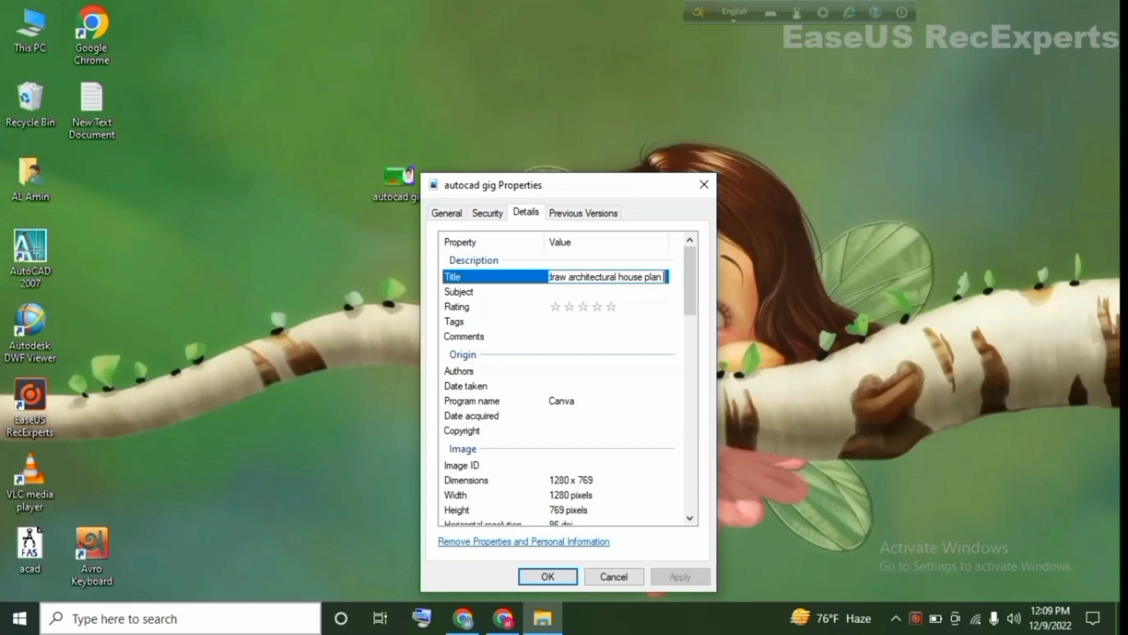
pyautogui.write(' floor plan in autocad')
# Set the image's subject to "convert pdf in autocad, elevation, section , 2d drawing".
pyautogui.click(569, 293)
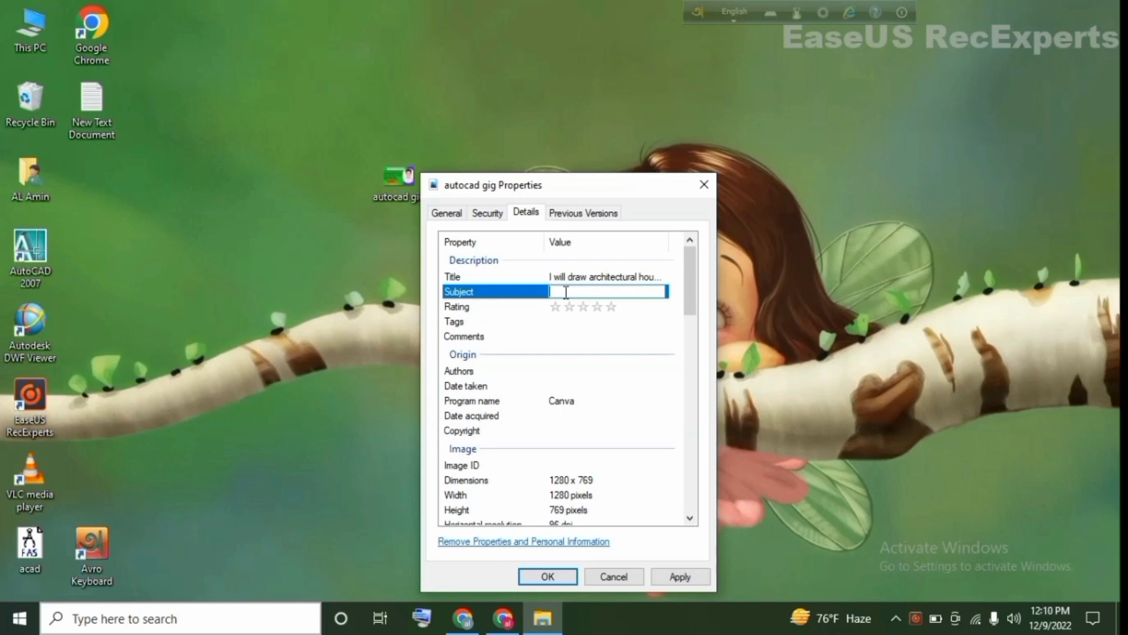
pyautogui.write('co')
pyautogui.write('nvert')
pyautogui.write(' p')
pyautogui.write('df in ')
pyautogui.write('auto')
pyautogui.write('cxad')
pyautogui.press('BackSpace')
pyautogui.press('BackSpace')
pyautogui.press('BackSpace')
pyautogui.press('BackSpace')
pyautogui.write('cad, ')
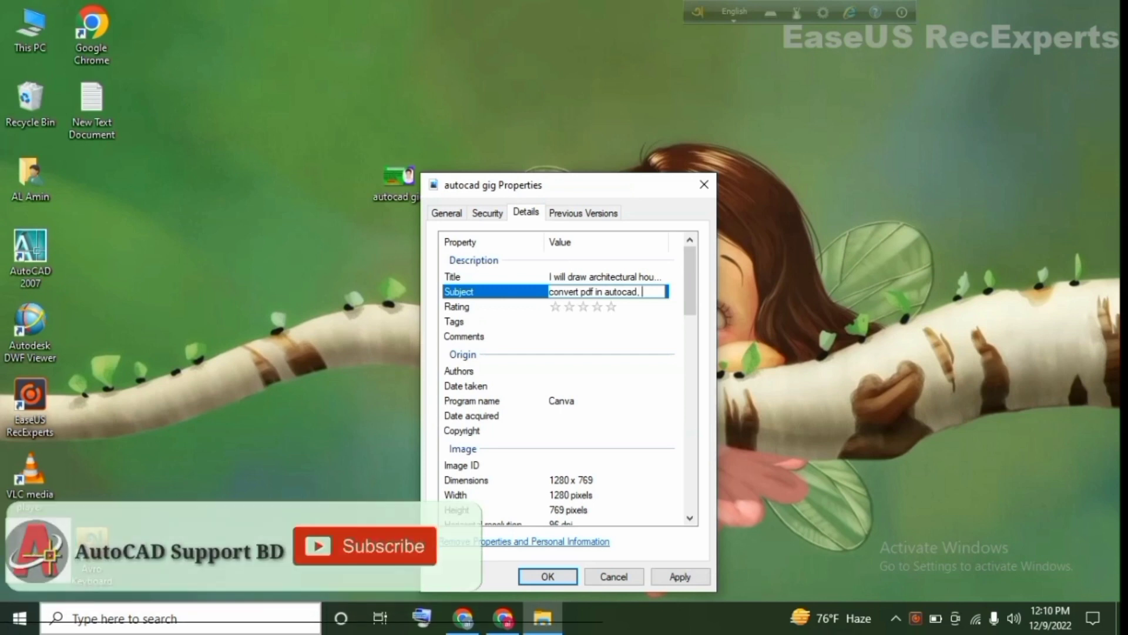
pyautogui.write('el')
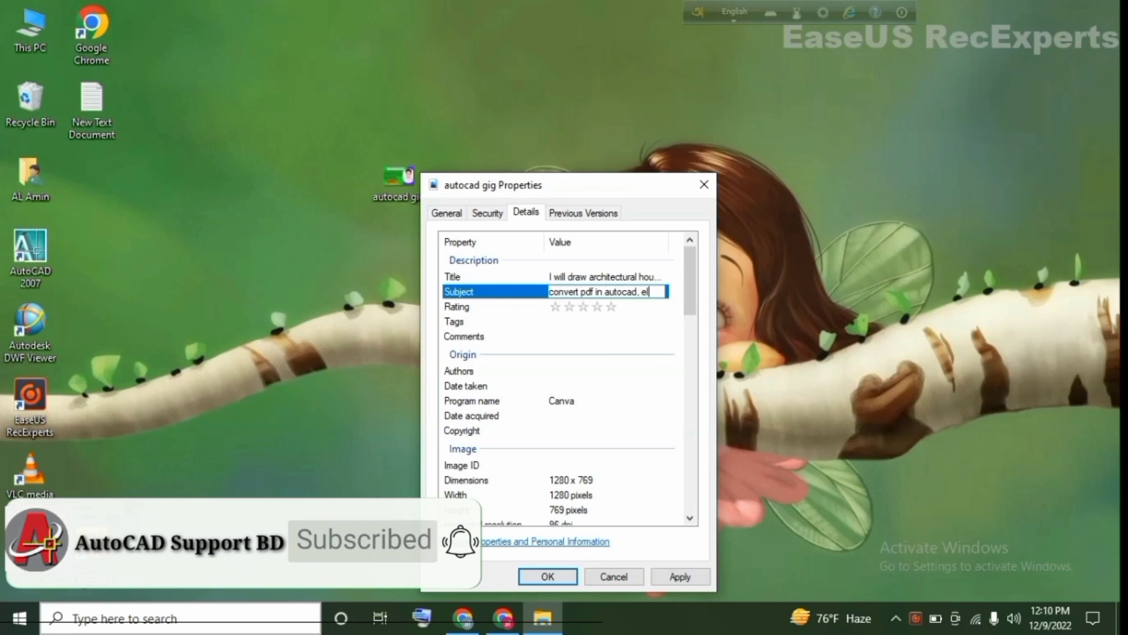
pyautogui.write('evation')
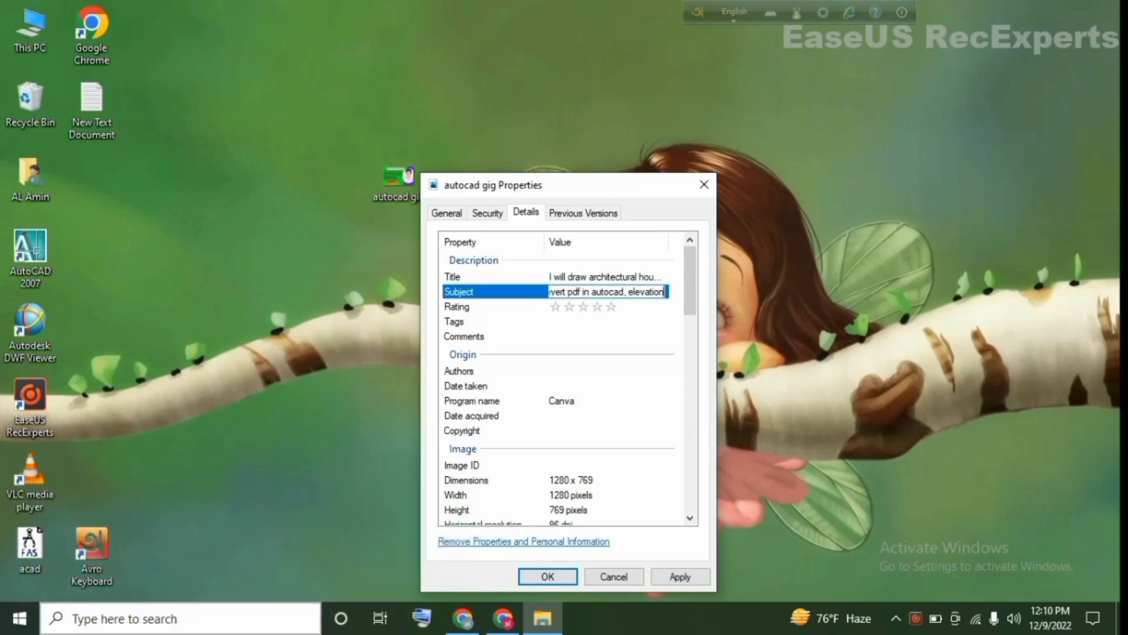
pyautogui.write(', ')
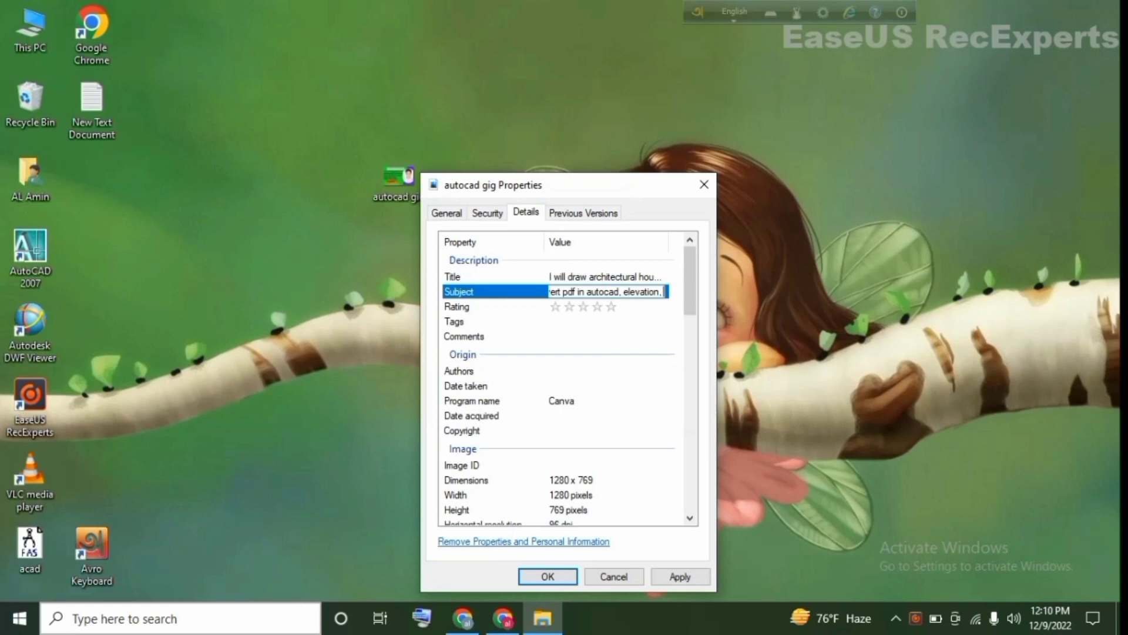
pyautogui.write('section')
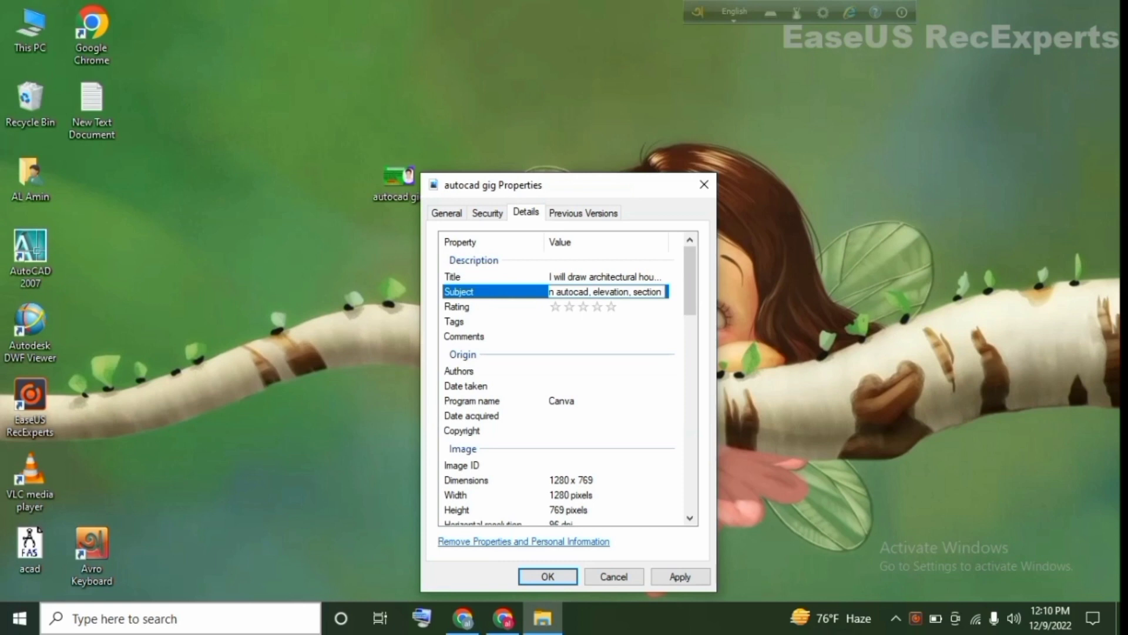
pyautogui.write(' ,')
pyautogui.write('2d d')
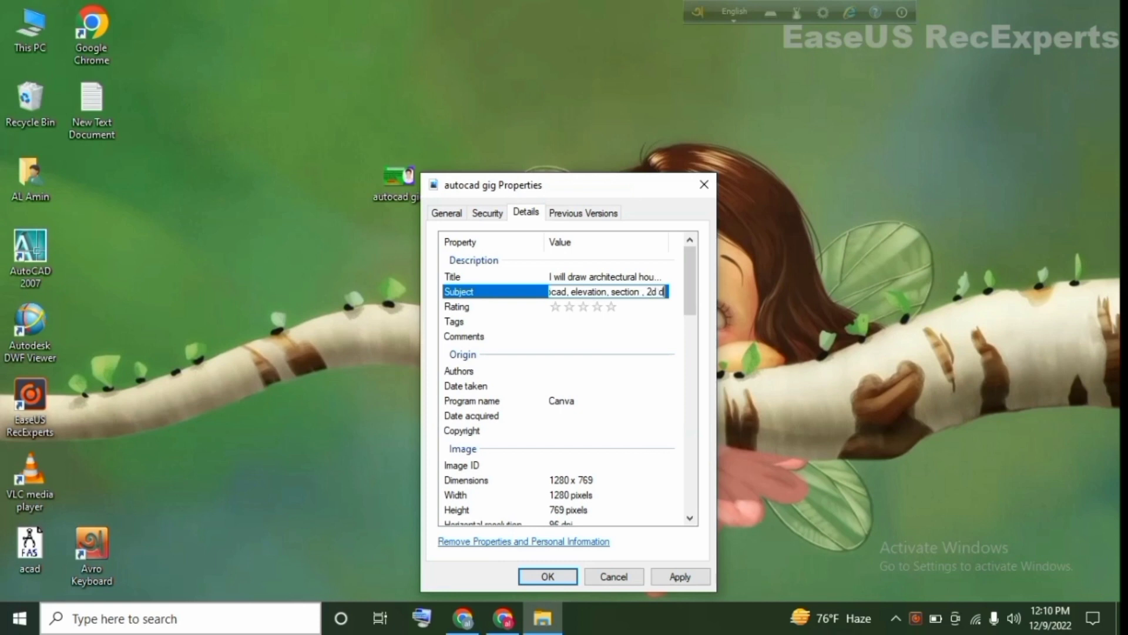
pyautogui.write('rawin')
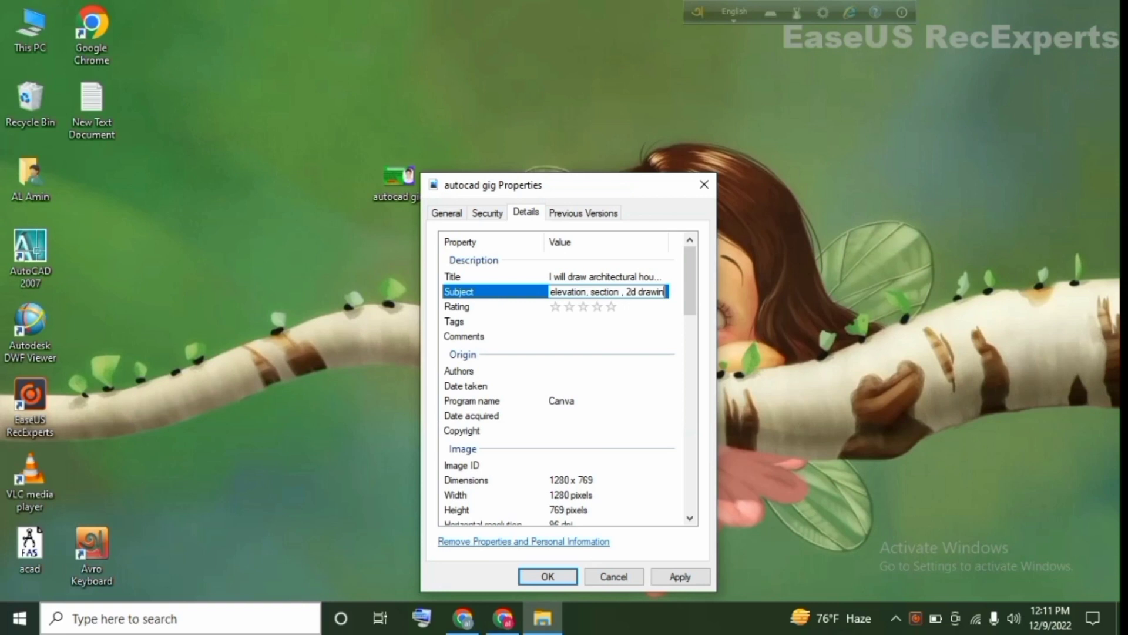
pyautogui.write('g')
# Give the image a five-star rating.
pyautogui.click(614, 307)
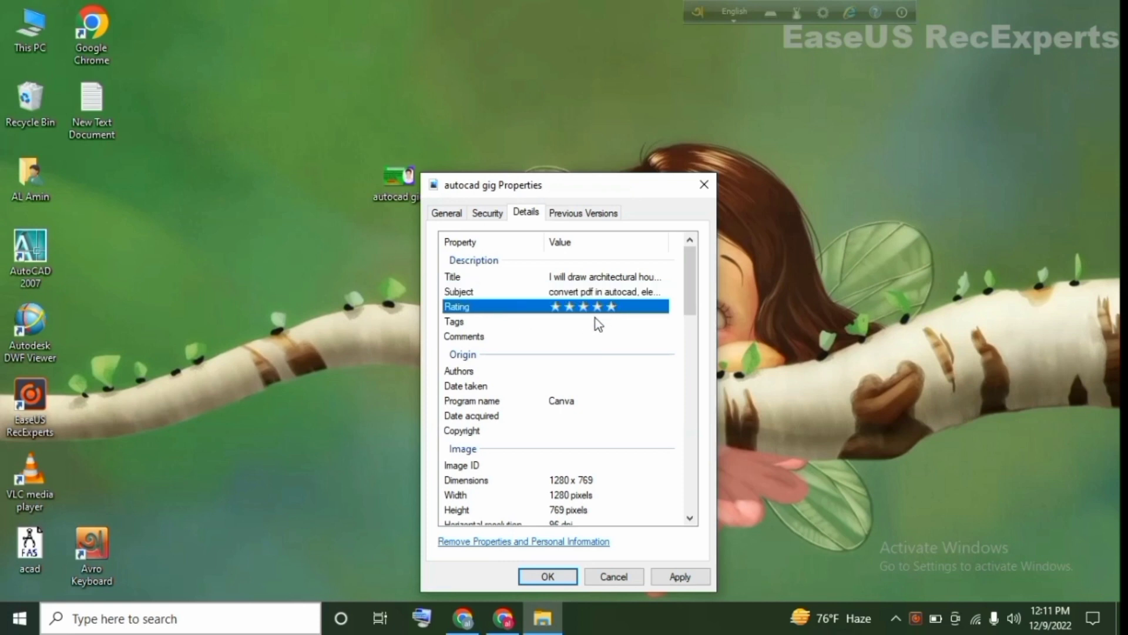
pyautogui.click(581, 320)
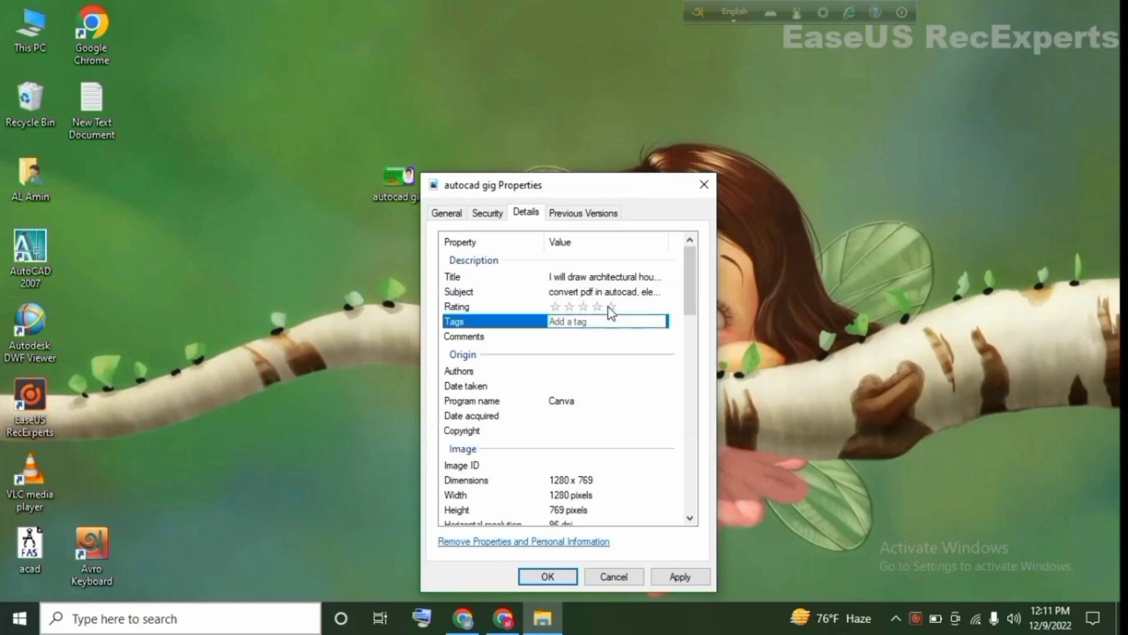
pyautogui.click(610, 308)
# Add the tags "autocad floor plan, 2d floor plan, 2d drawing, house plan, floor plan" to the image.
pyautogui.click(597, 323)
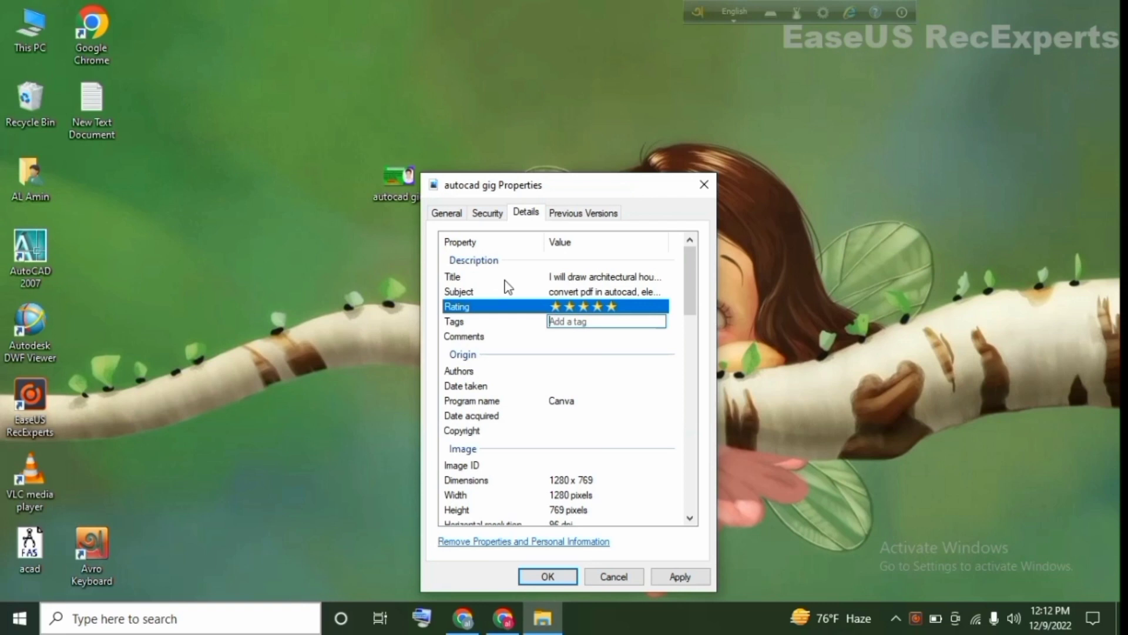
pyautogui.write('auto')
pyautogui.write(';')
pyautogui.write('cad ')
pyautogui.write('f')
pyautogui.write('loor ')
pyautogui.write('plan')
pyautogui.write(', ')
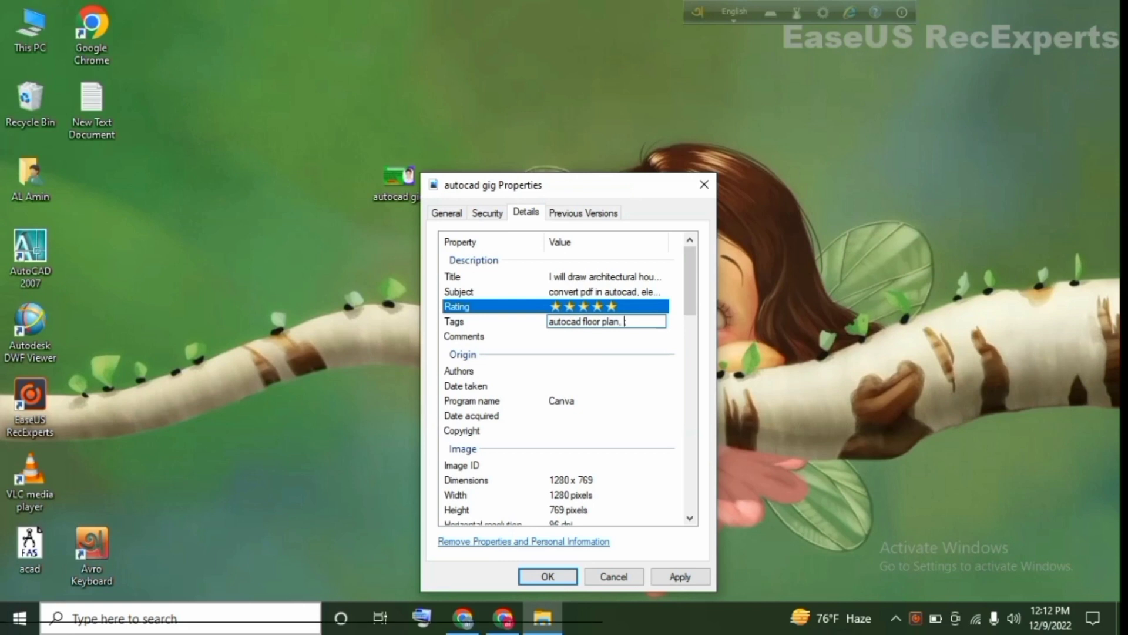
pyautogui.write('2d floor plan, 2d d')
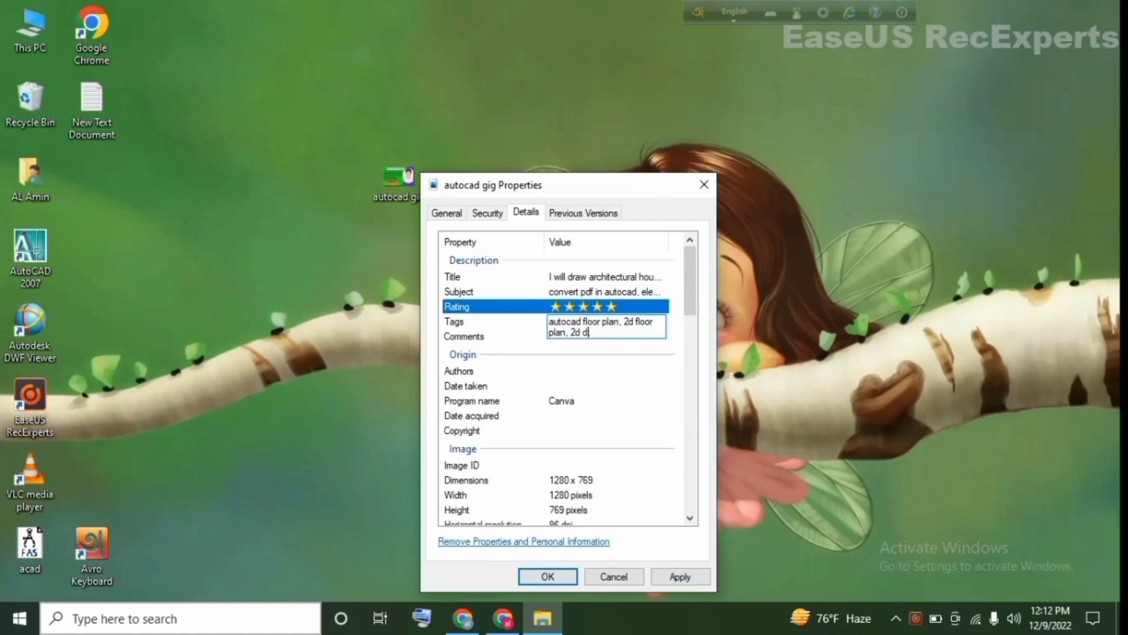
pyautogui.write('rawing')
pyautogui.press('BackSpace')
pyautogui.write(', ')
pyautogui.write('hou')
pyautogui.write('se p')
pyautogui.write('la')
pyautogui.write('n')
pyautogui.write(', ')
pyautogui.write('f')
pyautogui.write('loor pl')
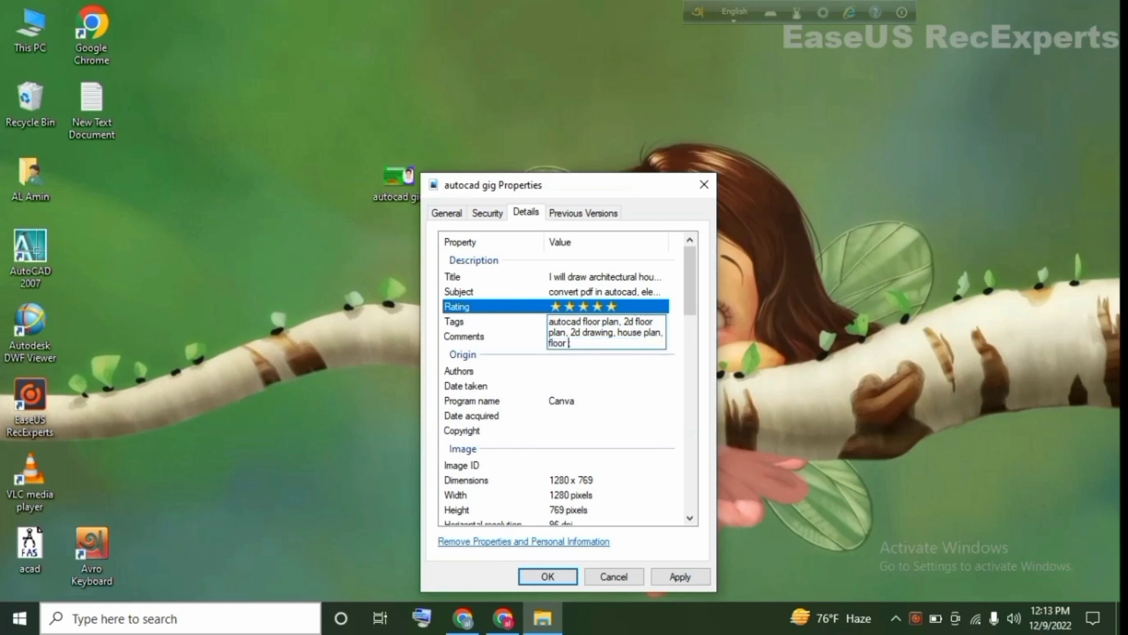
pyautogui.write('an')
pyautogui.write(';')
# Enter the author's name in the image's origin details.
pyautogui.click(579, 371)
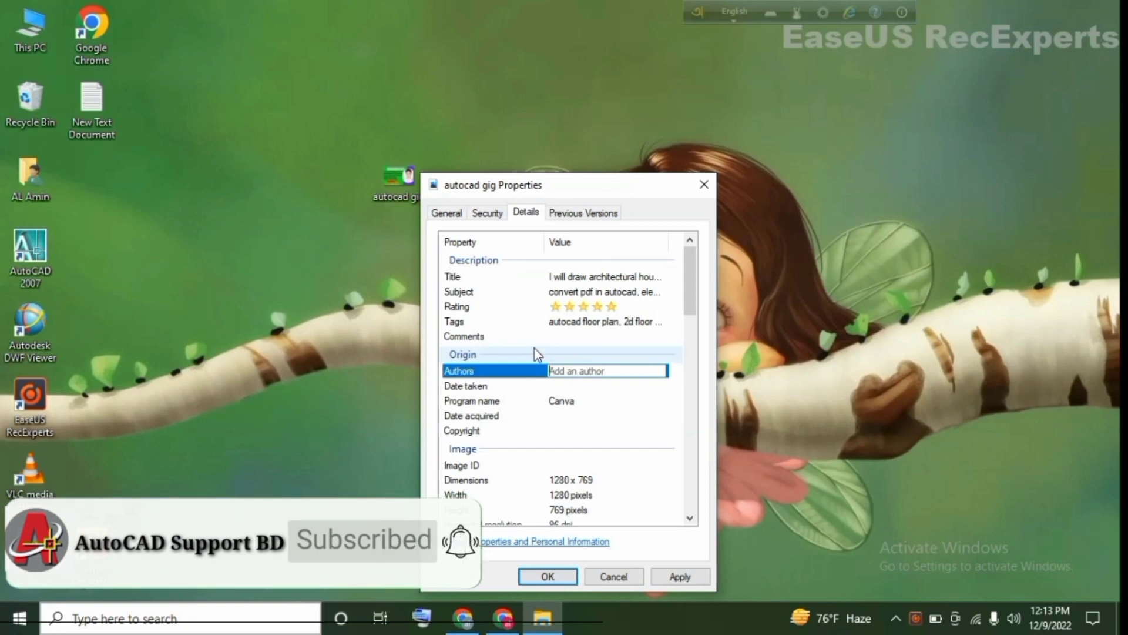
pyautogui.write('a')
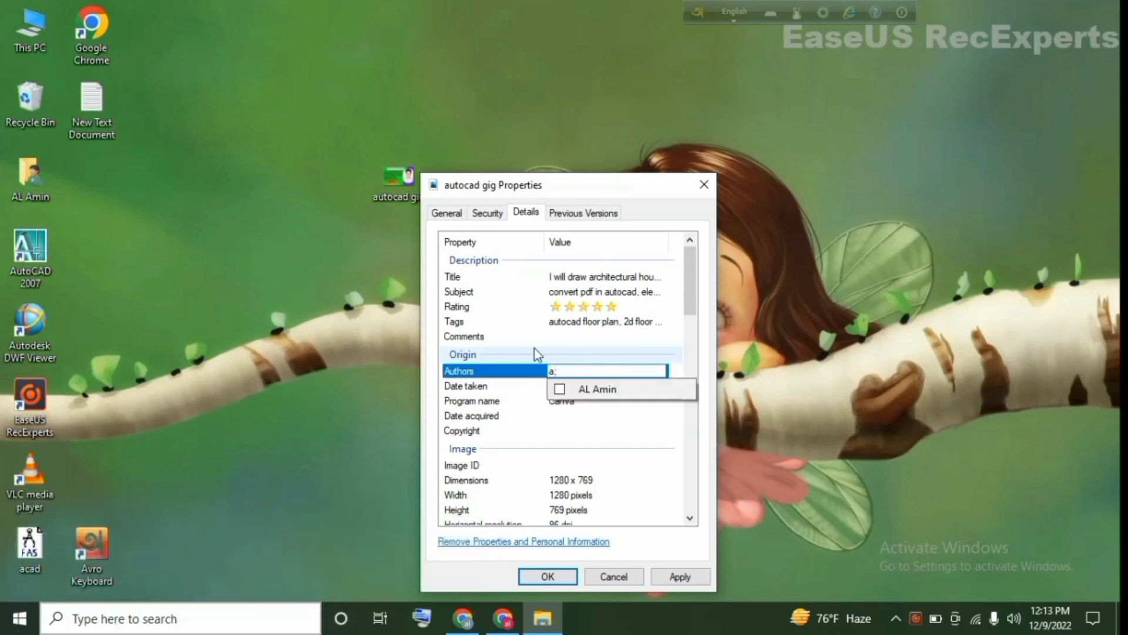
pyautogui.write('la')
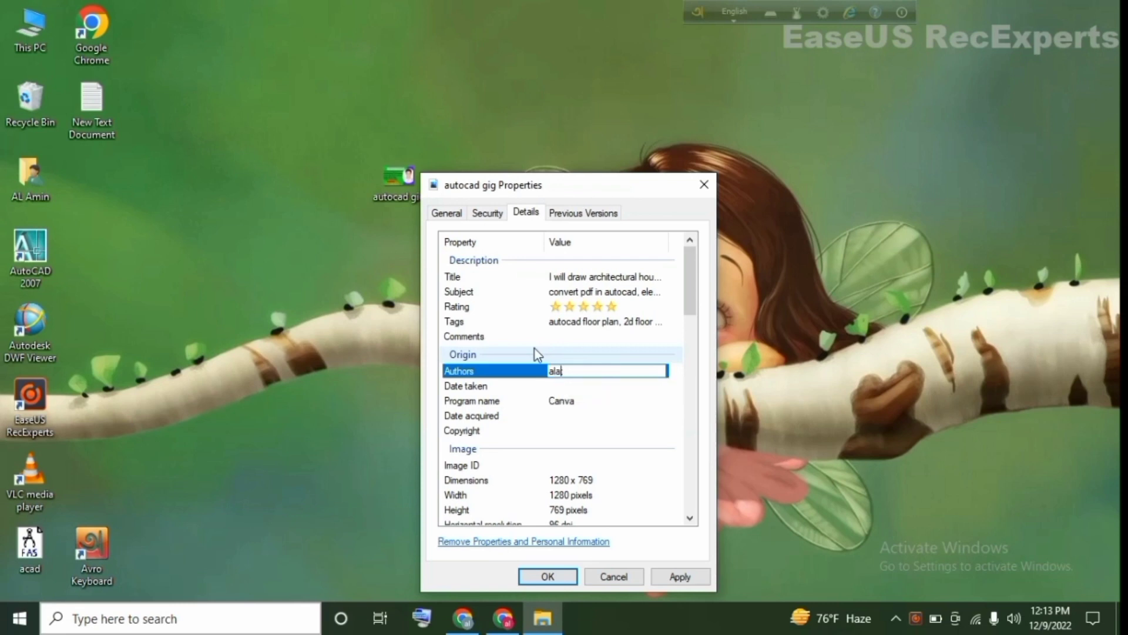
pyautogui.write('min')
pyautogui.click(566, 338)
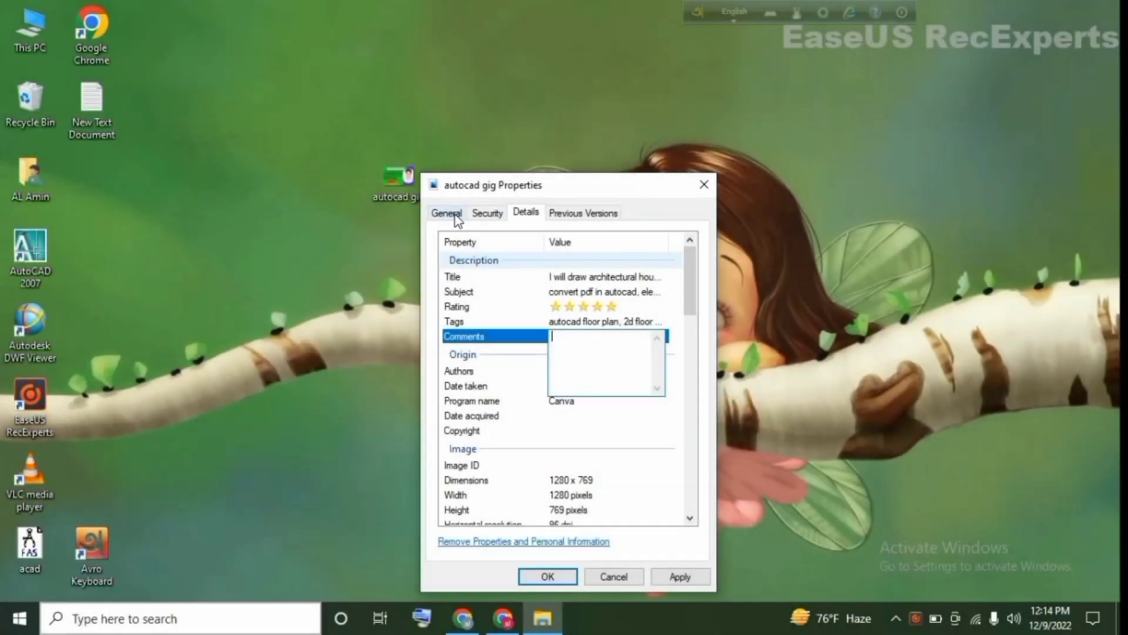
# Copy the complete title text from the image's detail properties.
pyautogui.click(447, 212)
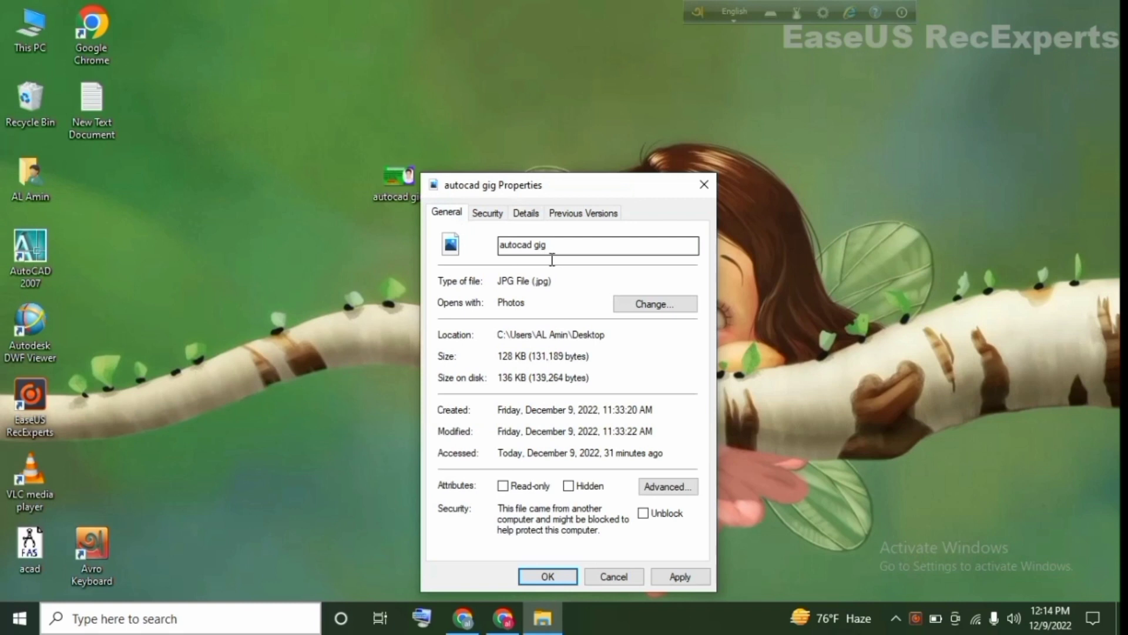
pyautogui.click(527, 212)
pyautogui.click(582, 279)
pyautogui.doubleClick(585, 282)
pyautogui.moveTo(588, 283); pyautogui.dragTo(615, 285)
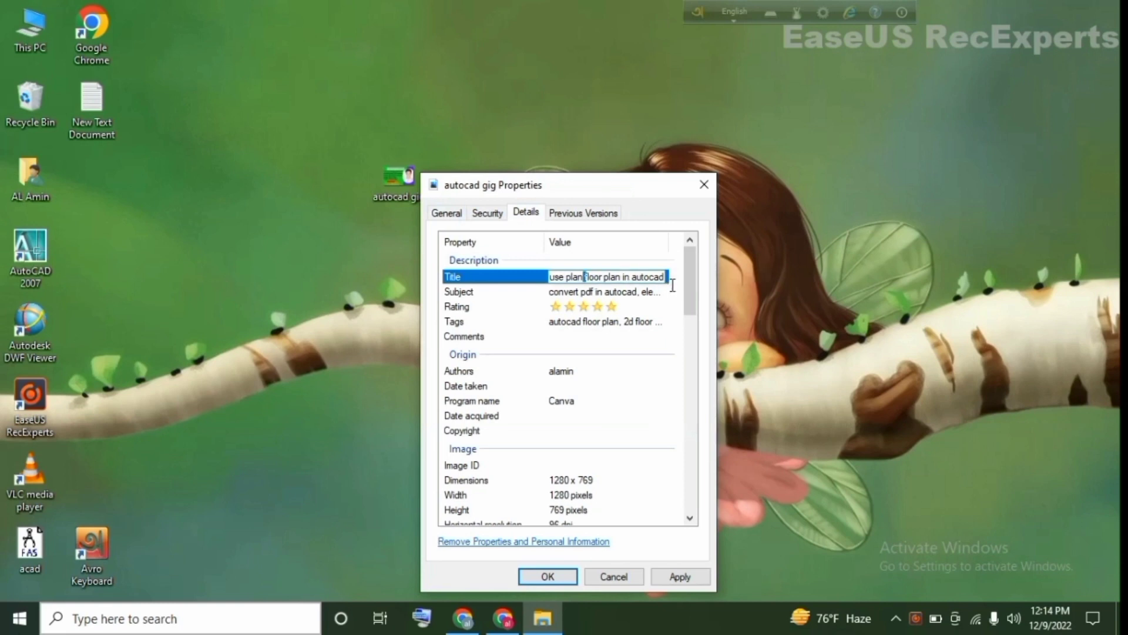
pyautogui.doubleClick(665, 282)
pyautogui.click(665, 282)
pyautogui.doubleClick(667, 286)
pyautogui.click(667, 285)
pyautogui.hotkey('ctrl', 'a')
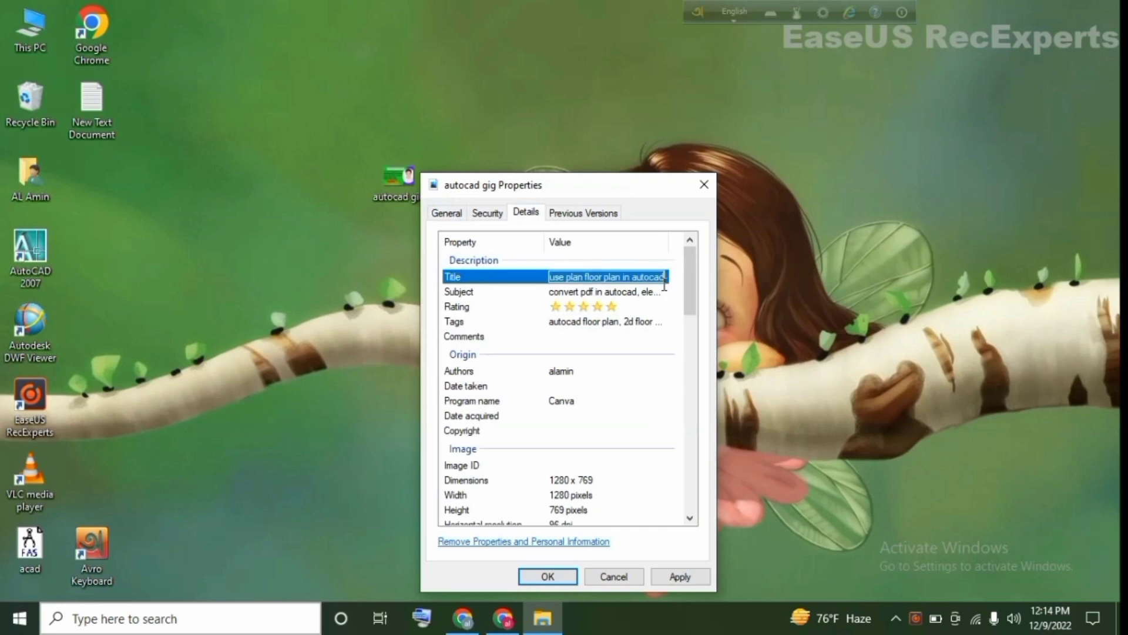
pyautogui.rightClick(635, 277)
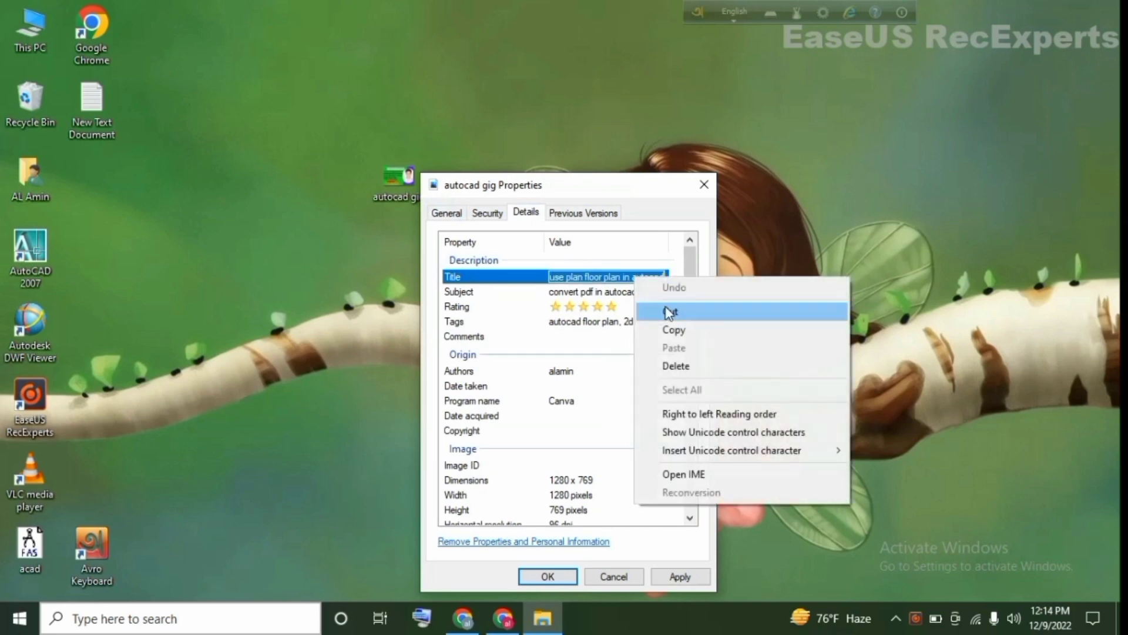
pyautogui.click(683, 334)
# Replace the file name "autocad gig" with the copied title in the general properties.
pyautogui.click(456, 213)
pyautogui.click(551, 254)
pyautogui.doubleClick(526, 251)
pyautogui.click(525, 252)
pyautogui.moveTo(555, 254); pyautogui.dragTo(502, 251)
pyautogui.rightClick(515, 246)
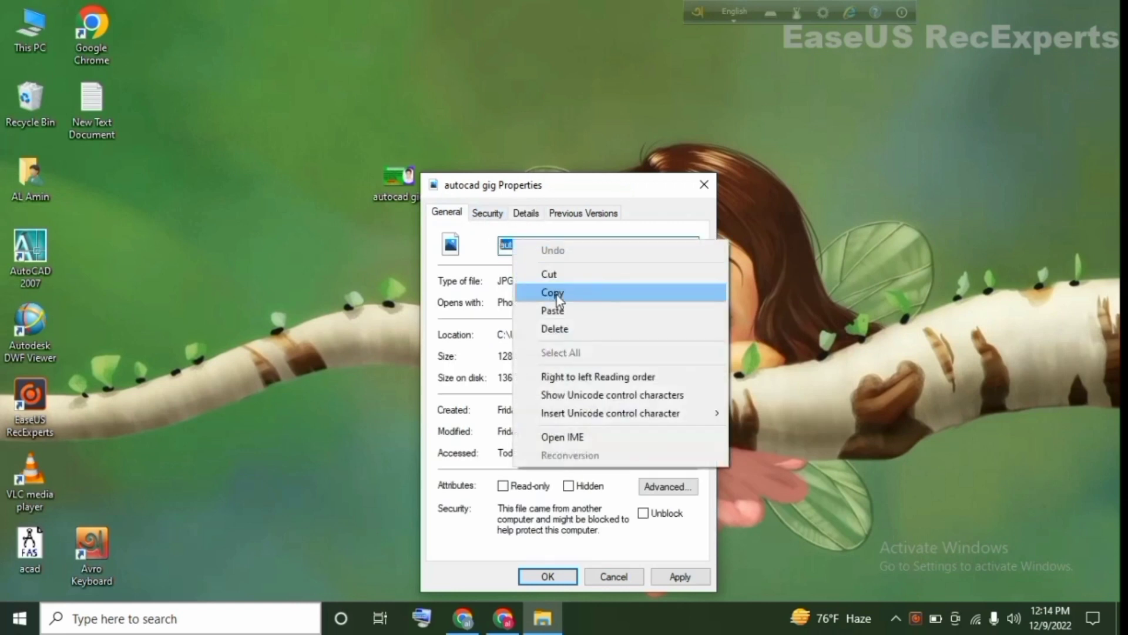
pyautogui.click(551, 309)
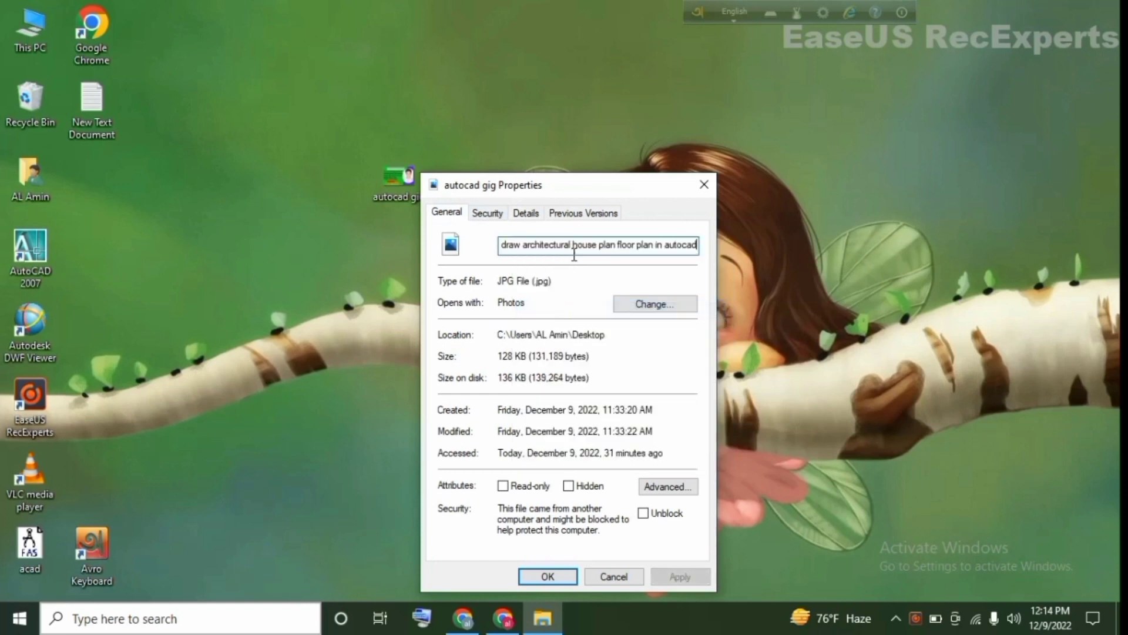
# Review the image's description, origin and image details and its general properties, and save the property changes.
pyautogui.click(538, 215)
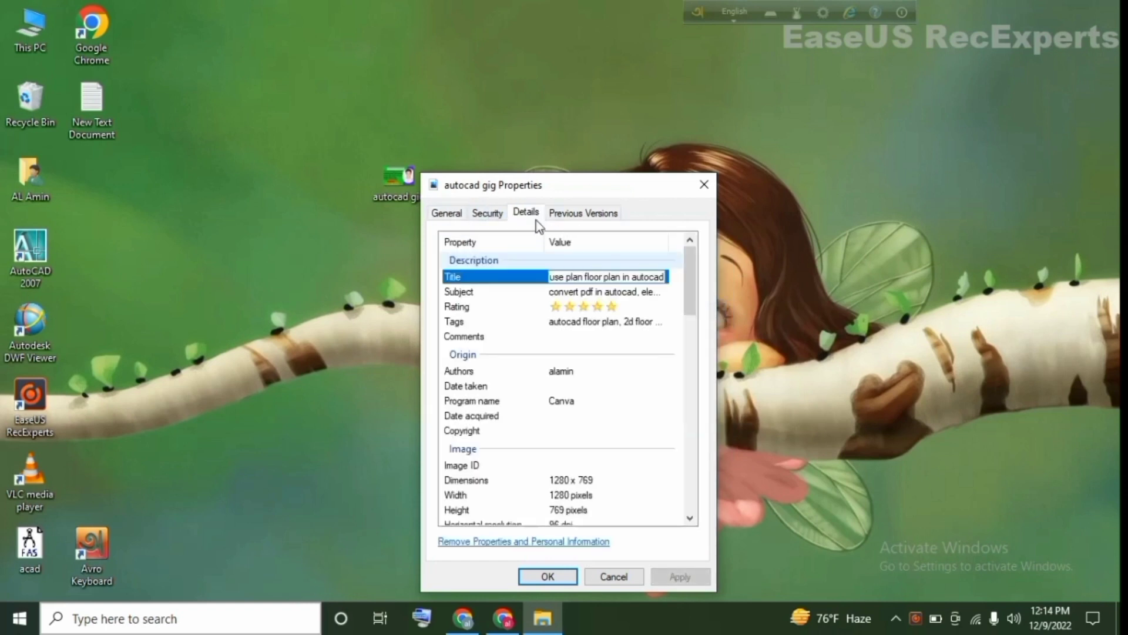
pyautogui.scroll(-1, 564, 361)
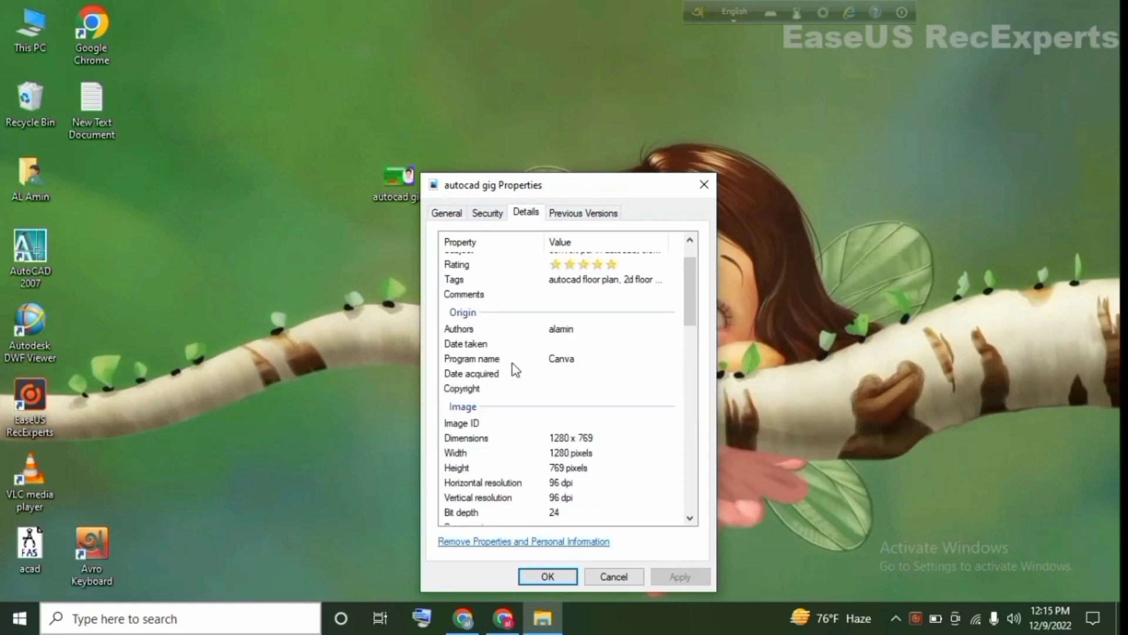
pyautogui.scroll(-1, 498, 394)
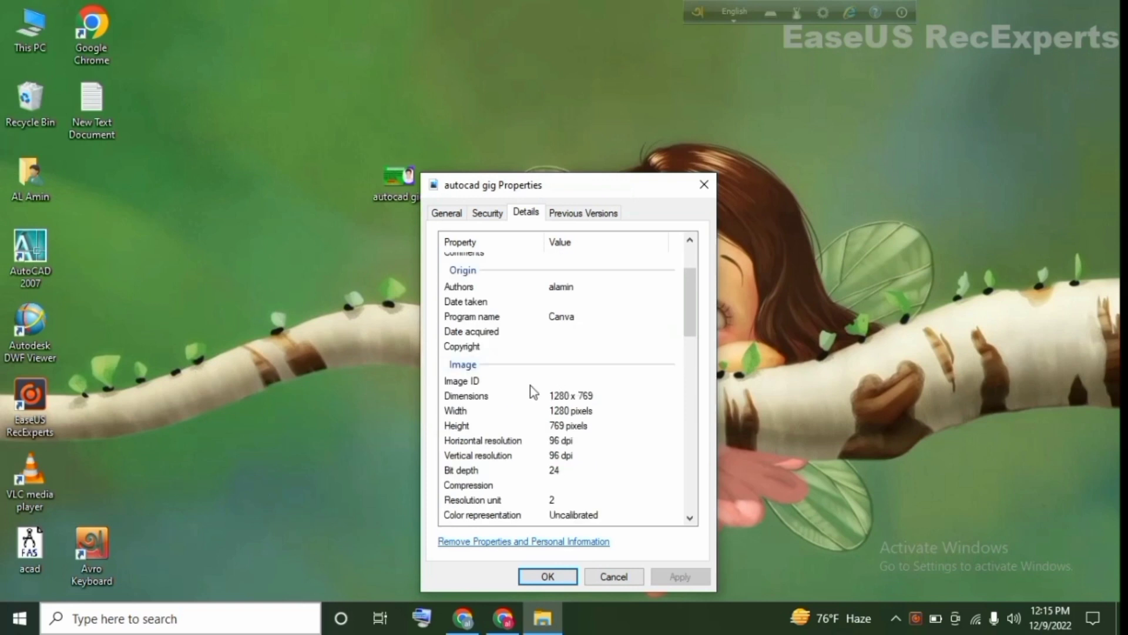
pyautogui.scroll(-2, 532, 389)
pyautogui.scroll(-1, 567, 432)
pyautogui.scroll(4, 547, 444)
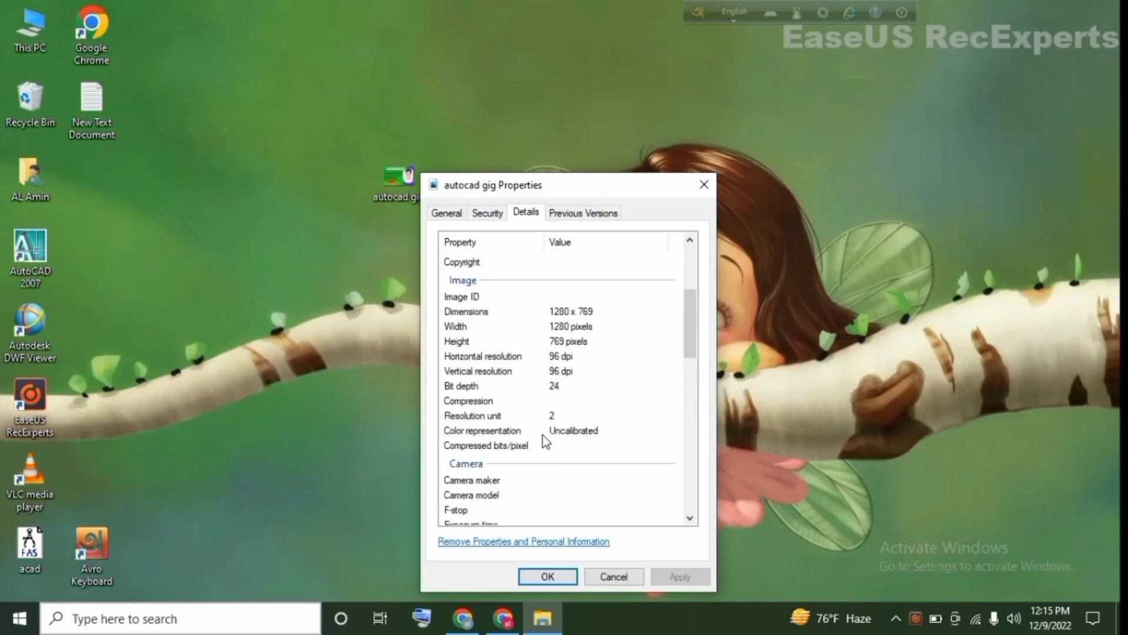
pyautogui.scroll(1, 542, 432)
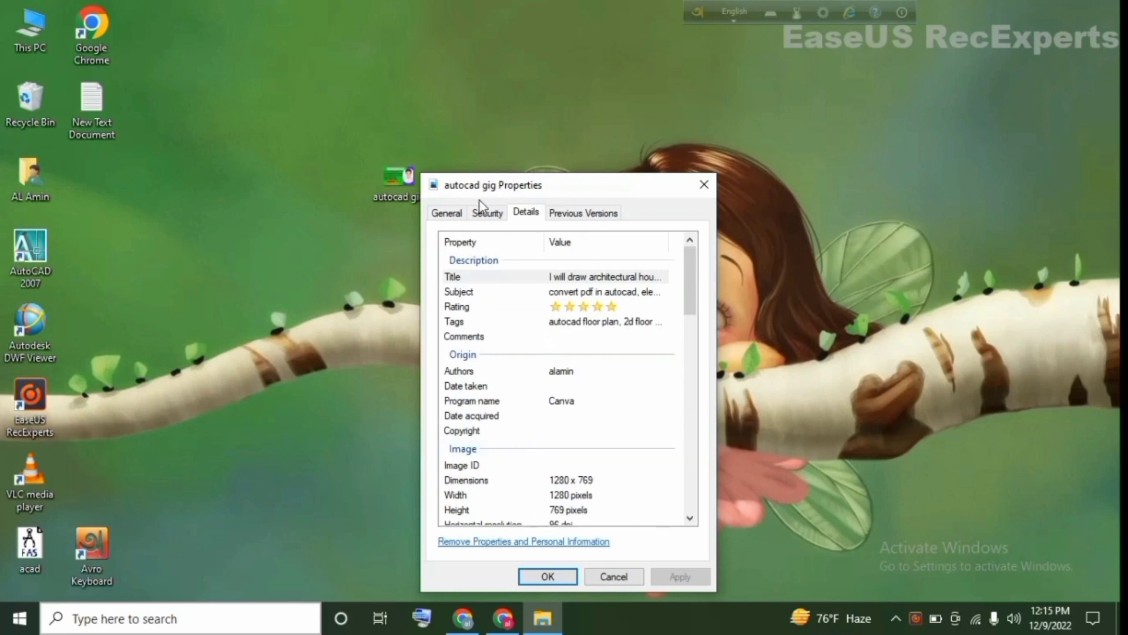
pyautogui.click(448, 213)
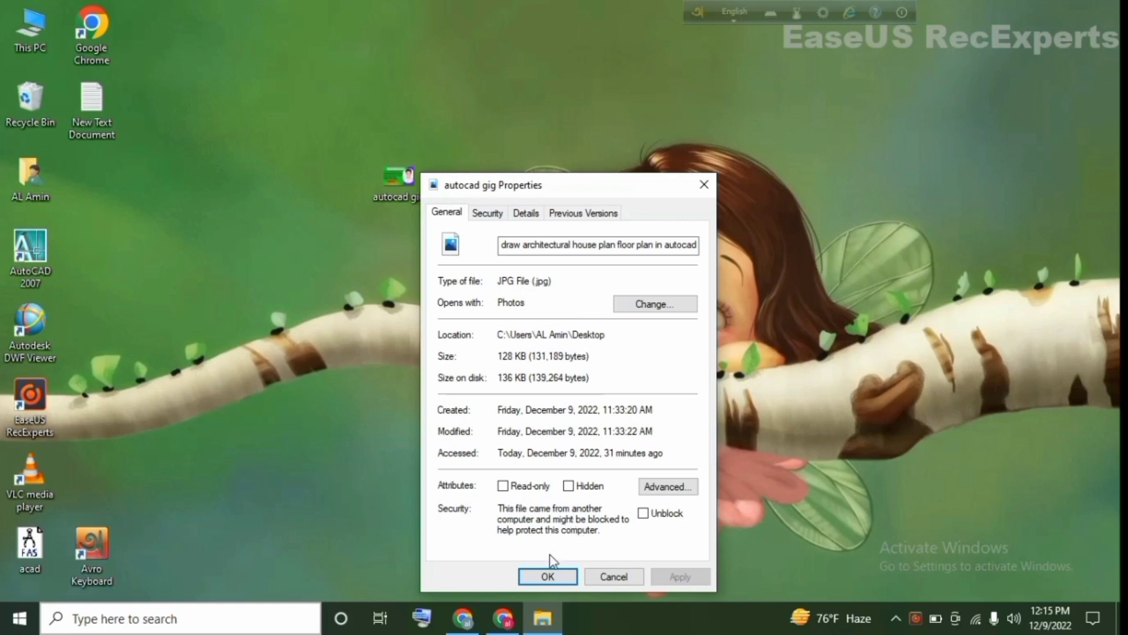
pyautogui.click(548, 576)
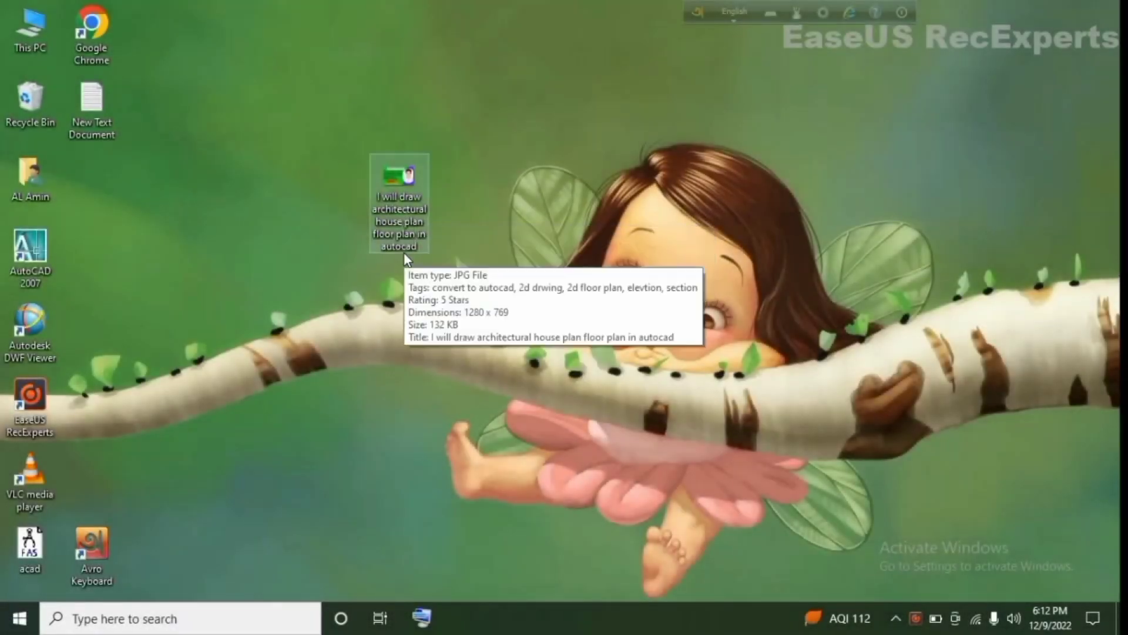
# Reopen the renamed image's properties, check its details, general information and security permissions, and close them.
pyautogui.rightClick(393, 206)
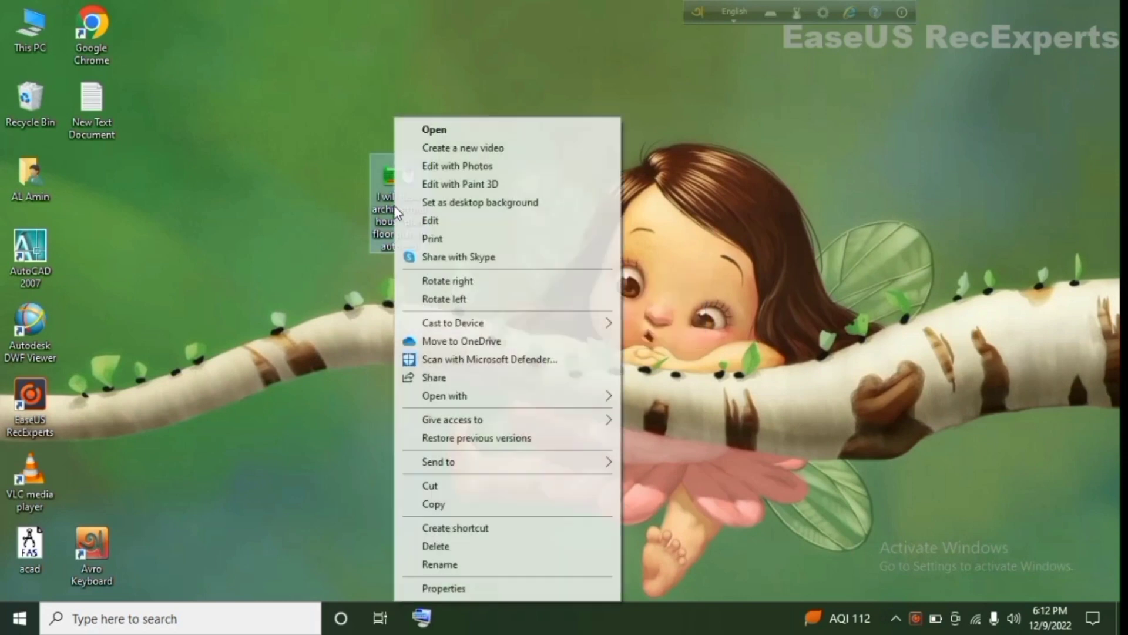
pyautogui.click(450, 586)
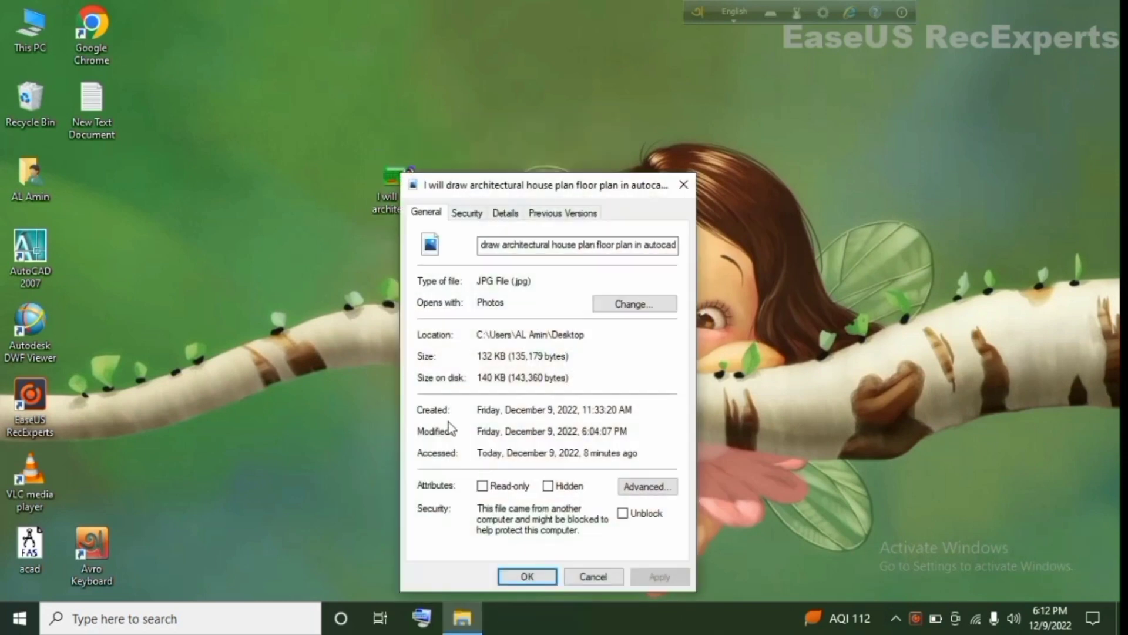
pyautogui.click(506, 216)
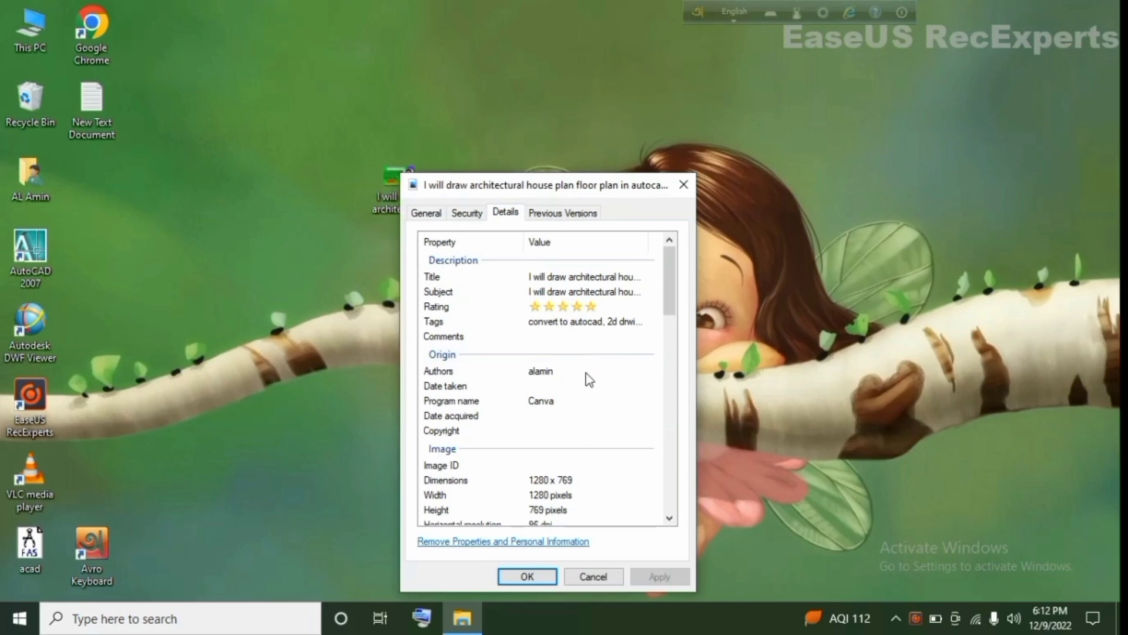
pyautogui.scroll(-1, 588, 378)
pyautogui.scroll(1, 587, 378)
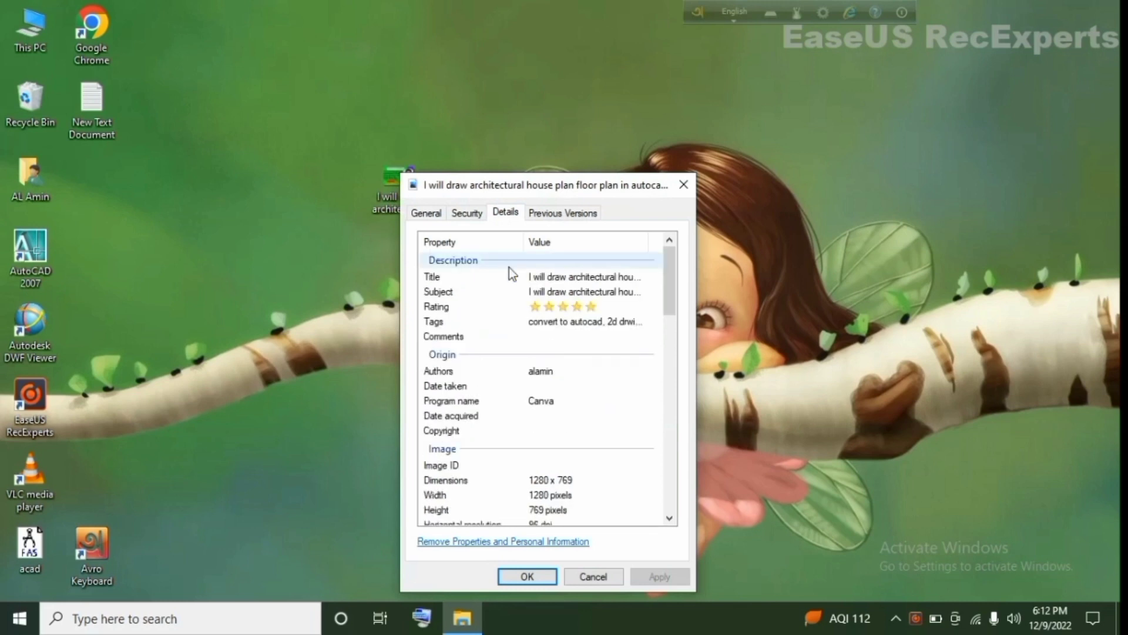
pyautogui.click(443, 220)
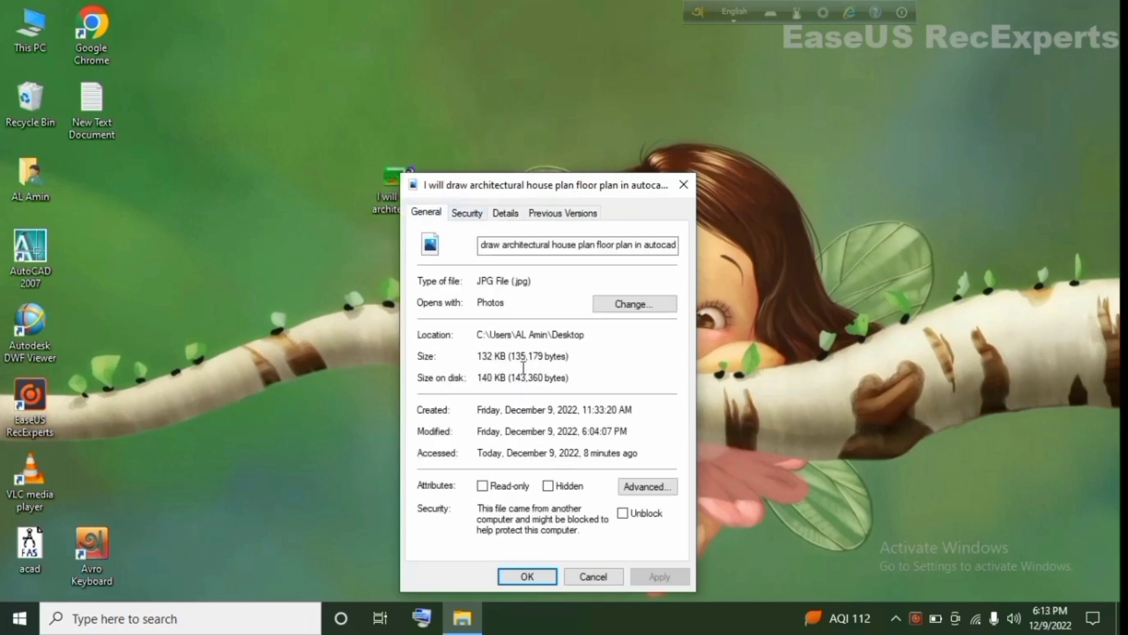
pyautogui.click(468, 215)
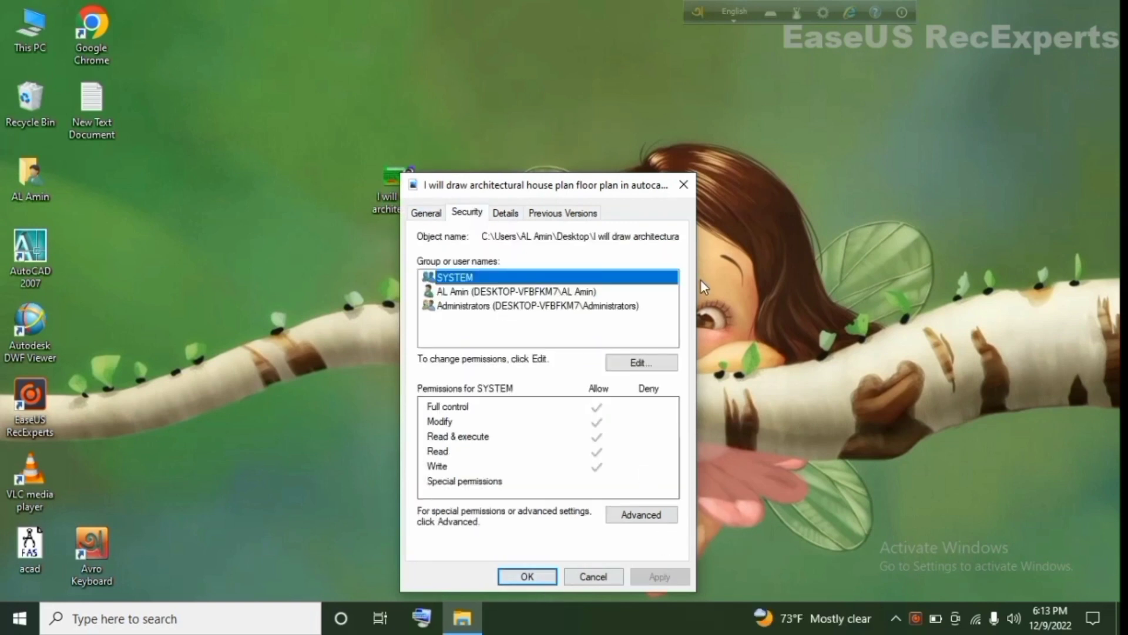
pyautogui.click(733, 199)
pyautogui.click(691, 185)
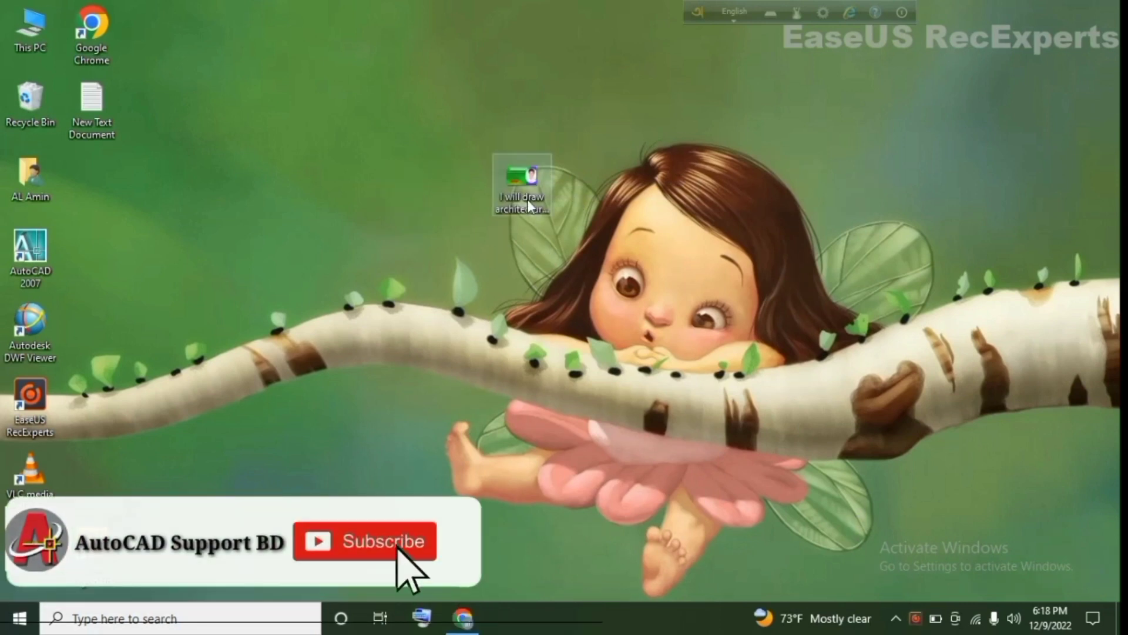
# Move the gig image slightly lower on the desktop and switch to Chrome with the Autocad Support BD YouTube channel.
pyautogui.moveTo(528, 199); pyautogui.dragTo(512, 239)
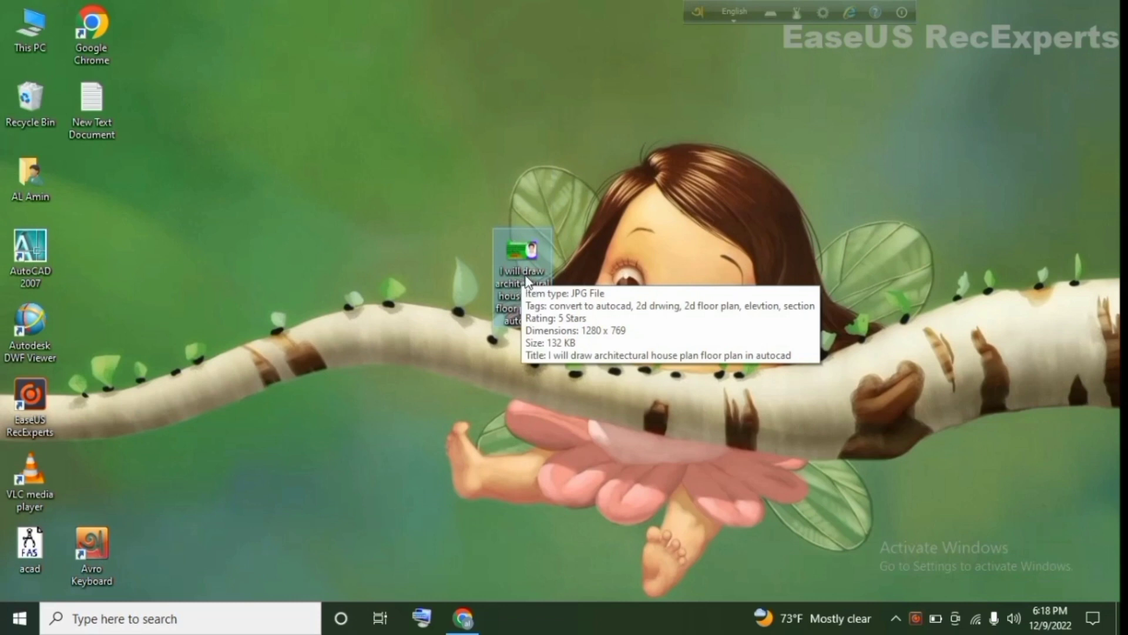
pyautogui.click(464, 617)
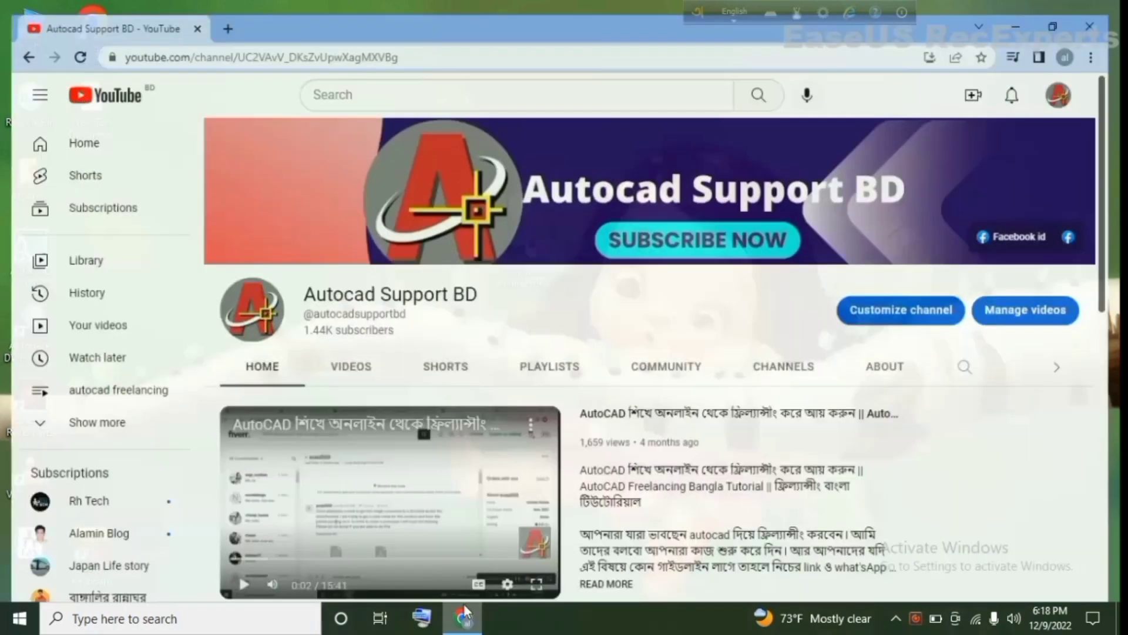